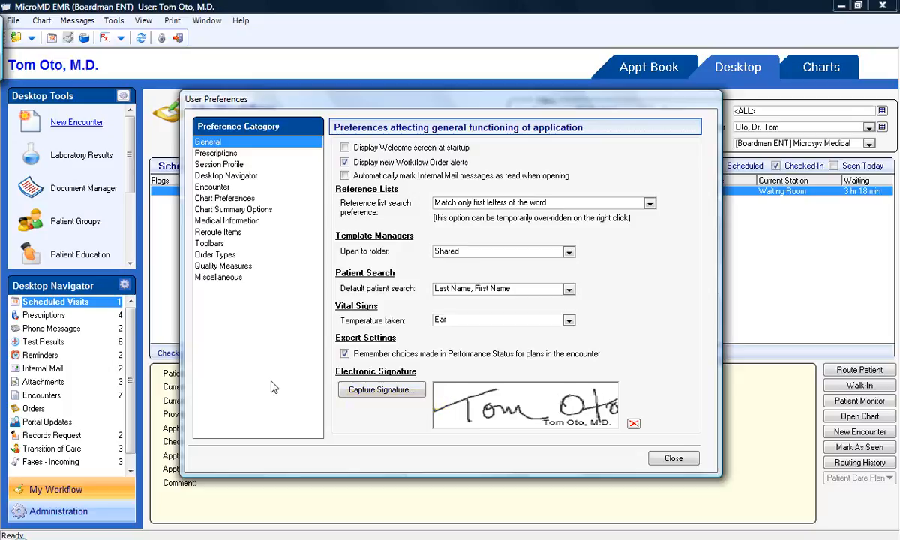
- Review the Prescriptions and Session Profile categories of the user preferences
{"action": "left_click", "coordinate": [215, 154]}
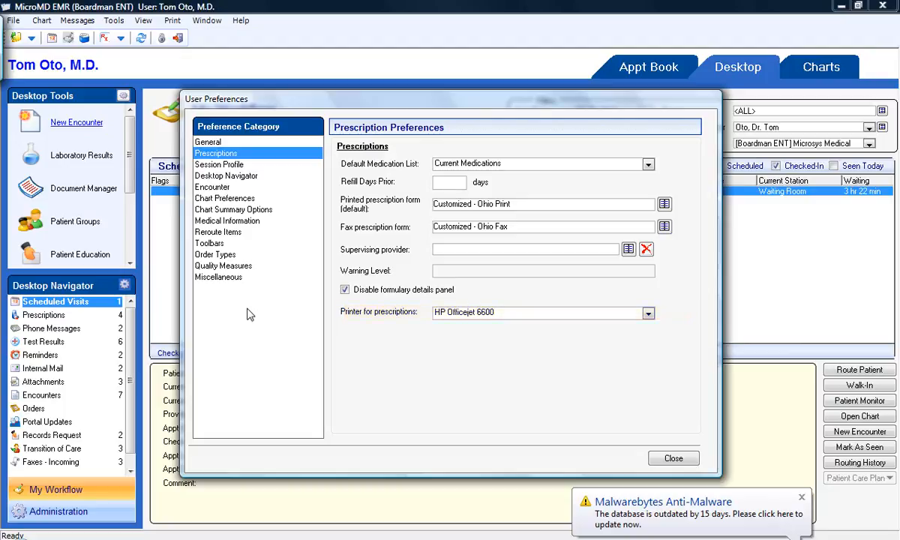
{"action": "left_click", "coordinate": [202, 163]}
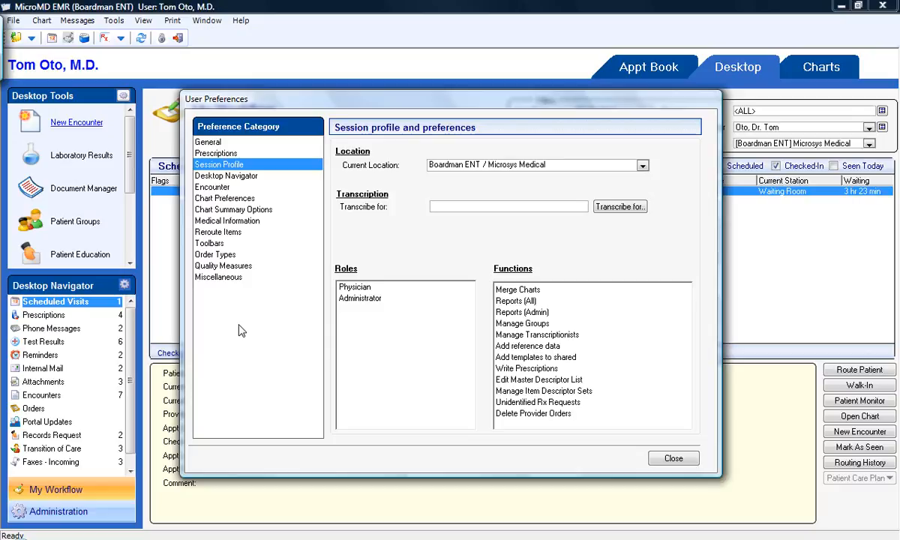
- Review the Desktop Navigator preferences for the My Workflow and Administration categories
{"action": "left_click", "coordinate": [222, 177]}
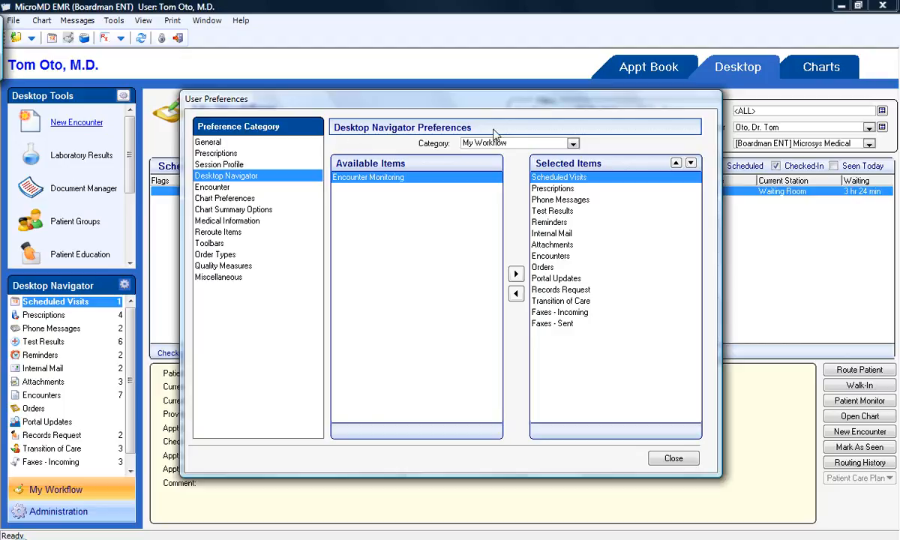
{"action": "left_click", "coordinate": [528, 142]}
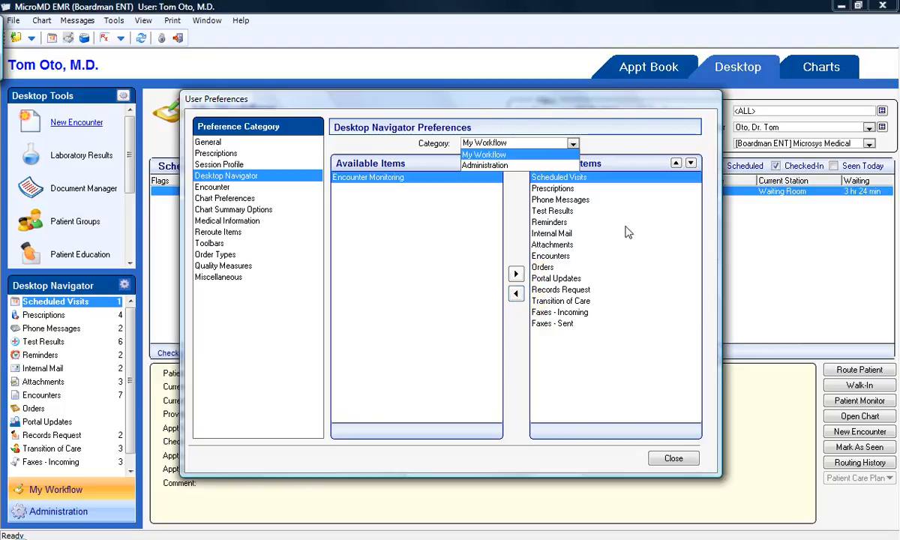
{"action": "left_click", "coordinate": [589, 221]}
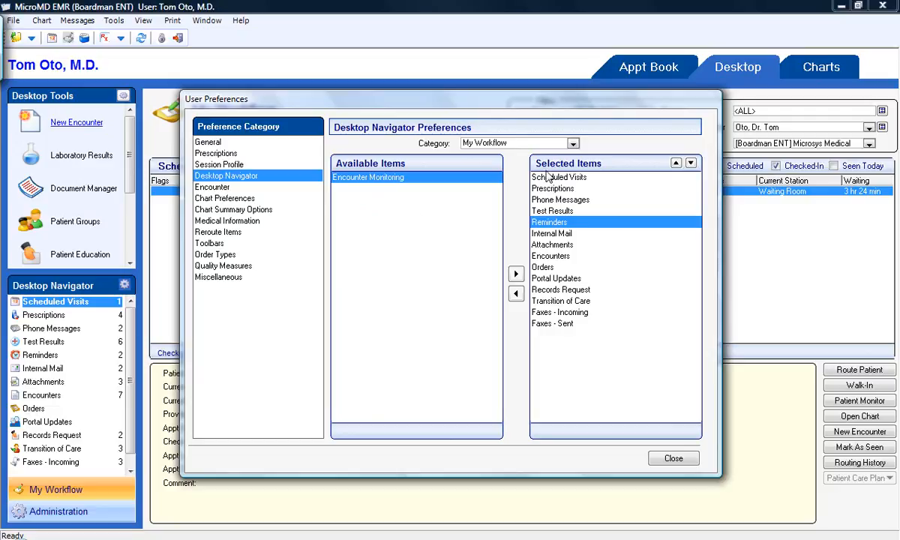
{"action": "left_click", "coordinate": [568, 145]}
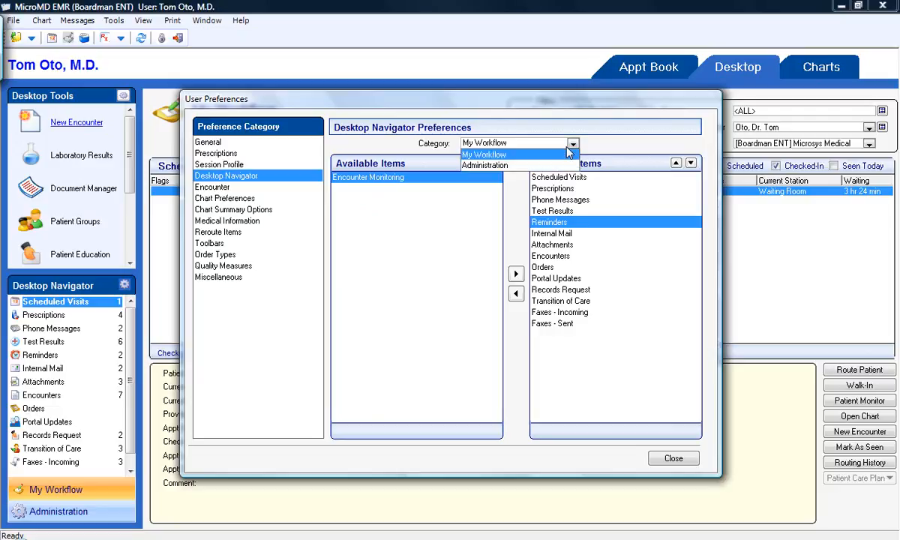
{"action": "left_click", "coordinate": [501, 165]}
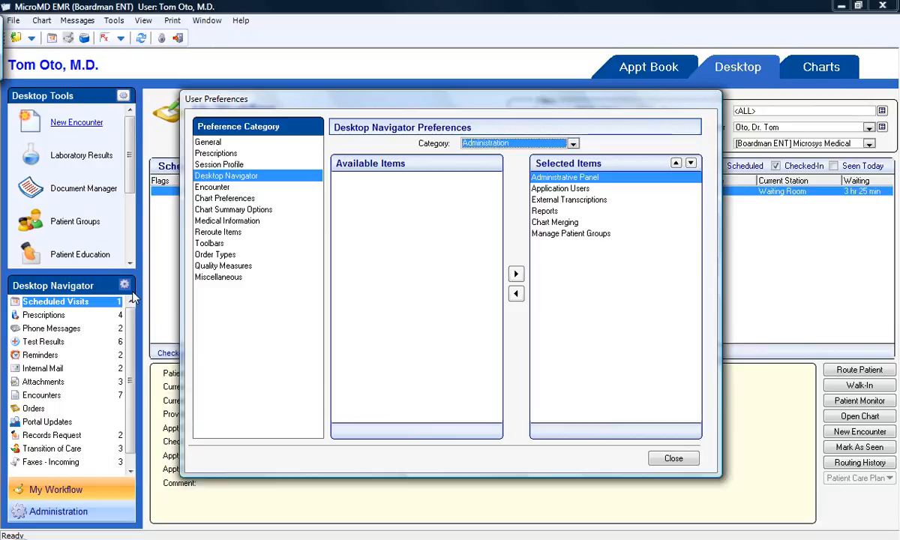
- Try Encounter Wizard as the recording method in the Encounter preferences and restore Encounter Builder
{"action": "left_click", "coordinate": [222, 188]}
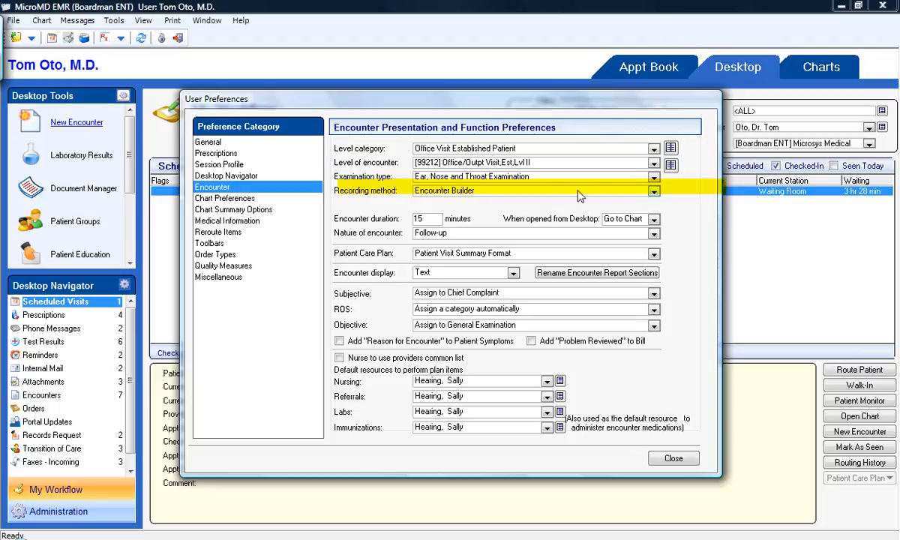
{"action": "left_click", "coordinate": [654, 192]}
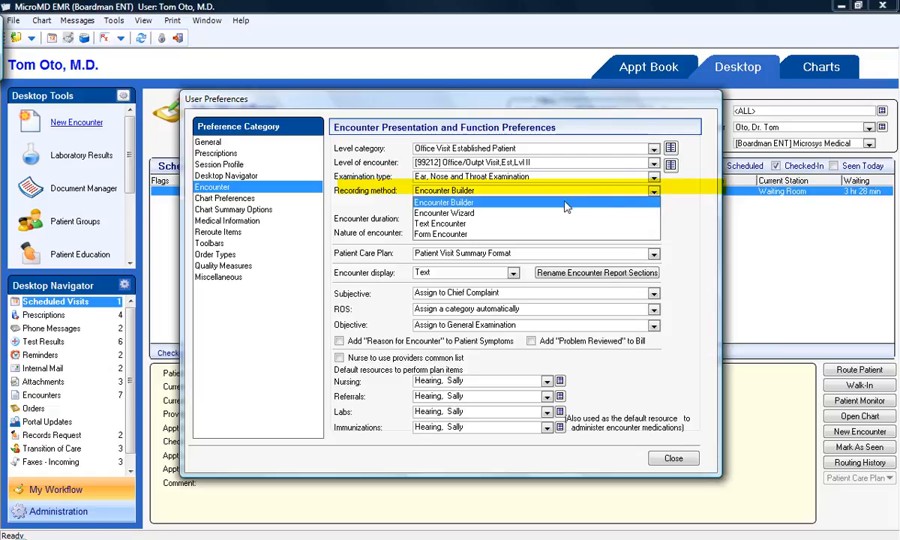
{"action": "left_click", "coordinate": [483, 214]}
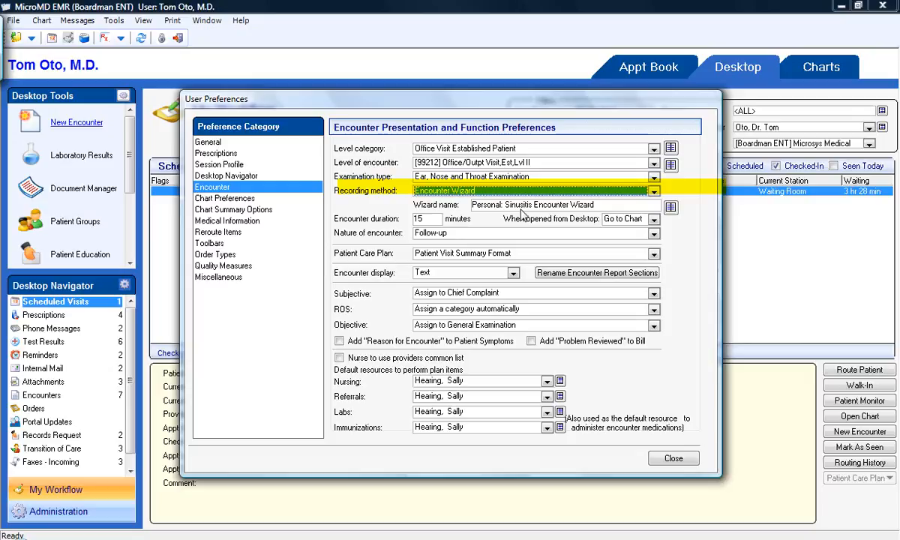
{"action": "left_click", "coordinate": [654, 192]}
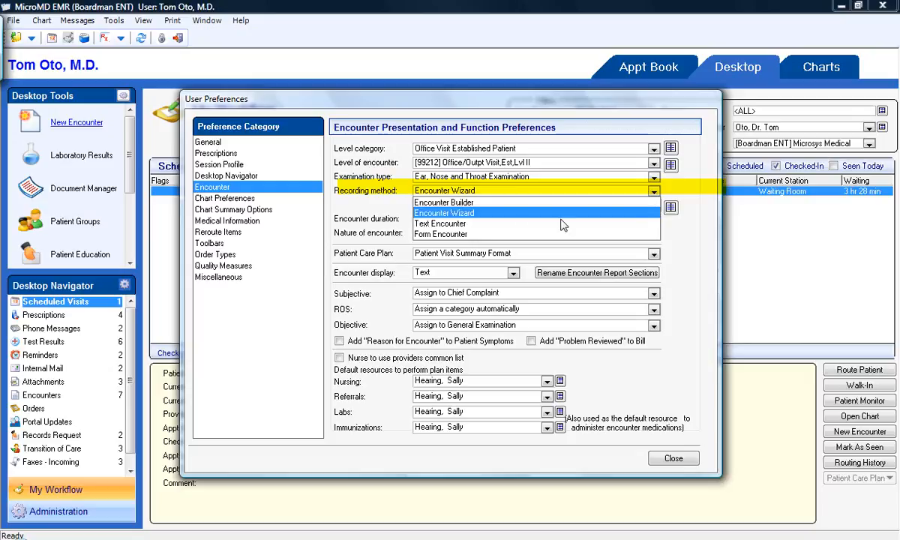
{"action": "left_click", "coordinate": [497, 240]}
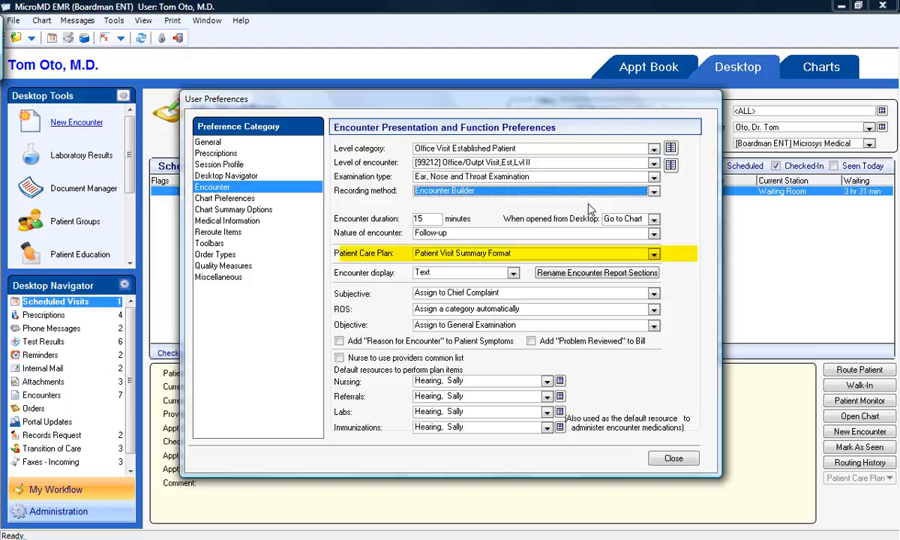
- Examine the choices for Patient Care Plan, report section renaming, ROS and Objective in the Encounter preferences
{"action": "left_click", "coordinate": [580, 255]}
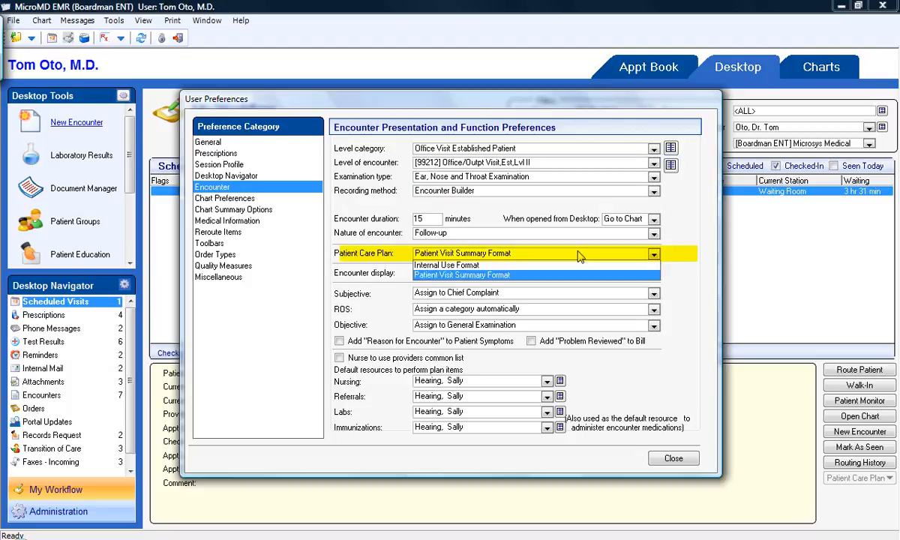
{"action": "left_click", "coordinate": [580, 257]}
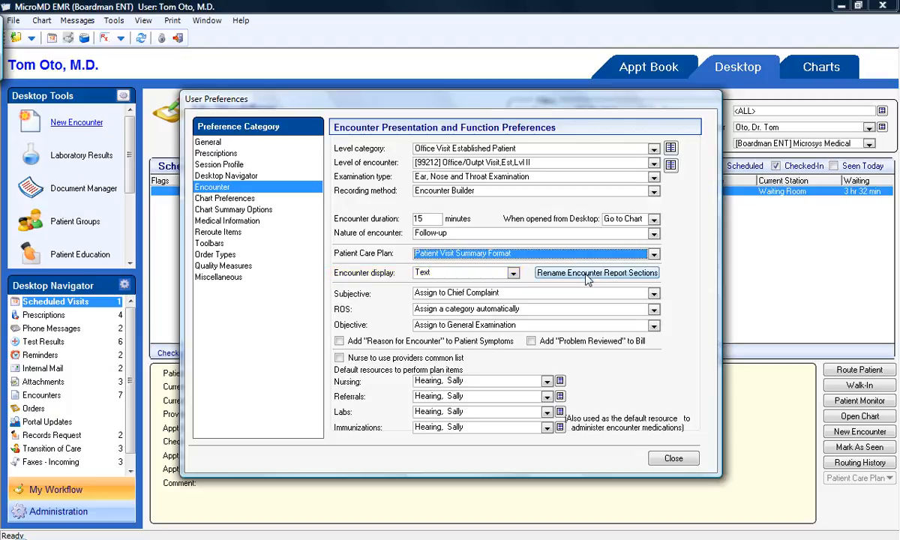
{"action": "left_click", "coordinate": [588, 275]}
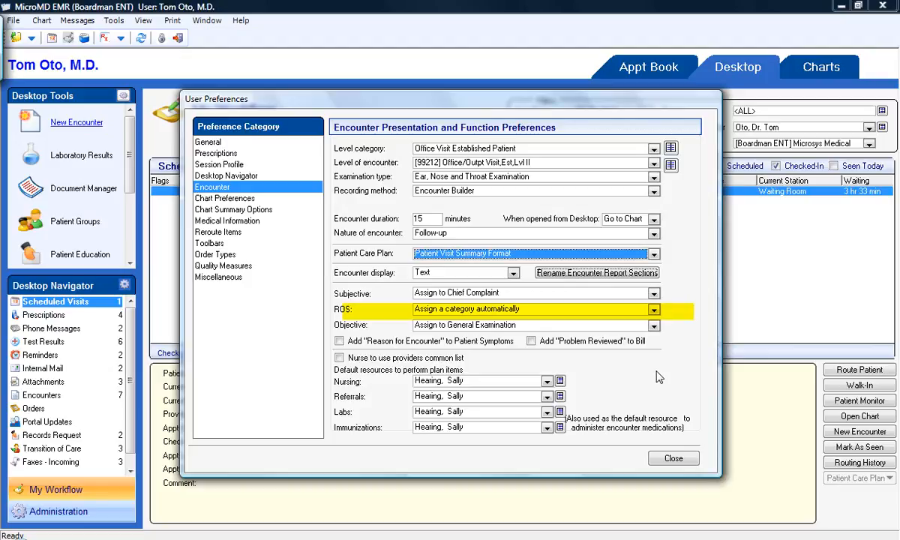
{"action": "left_click", "coordinate": [653, 310]}
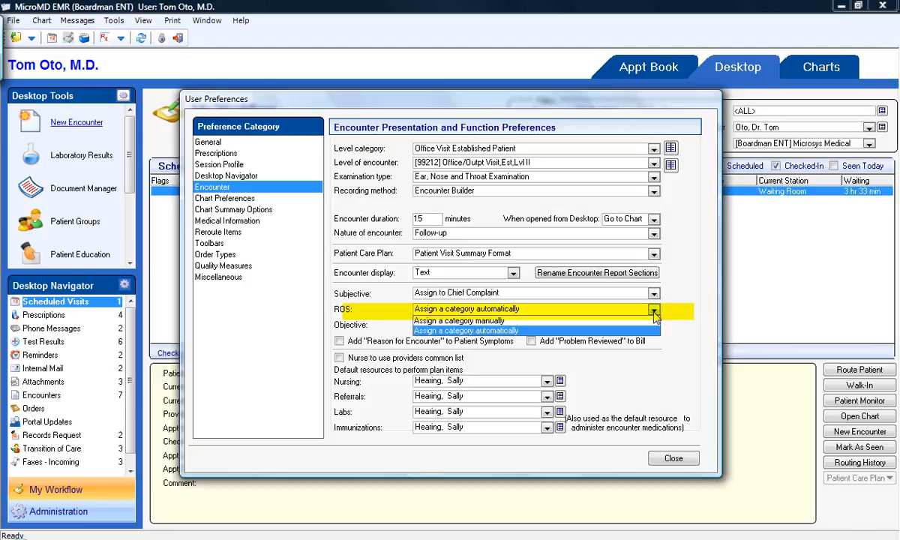
{"action": "left_click", "coordinate": [653, 312]}
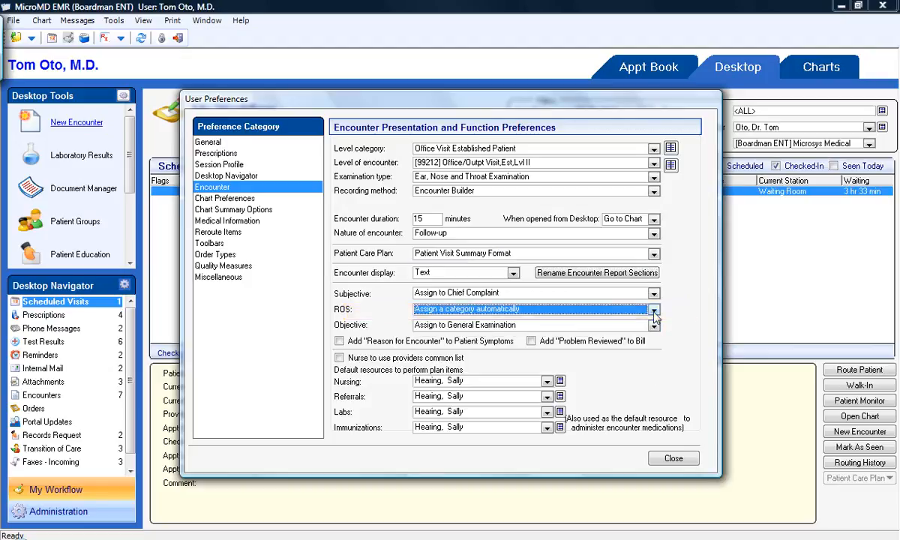
{"action": "left_click", "coordinate": [654, 327]}
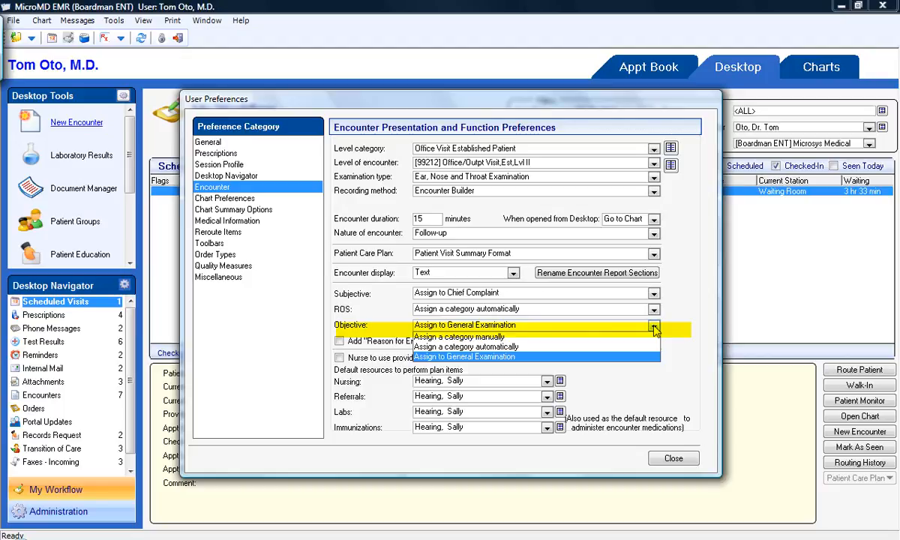
{"action": "left_click", "coordinate": [639, 356]}
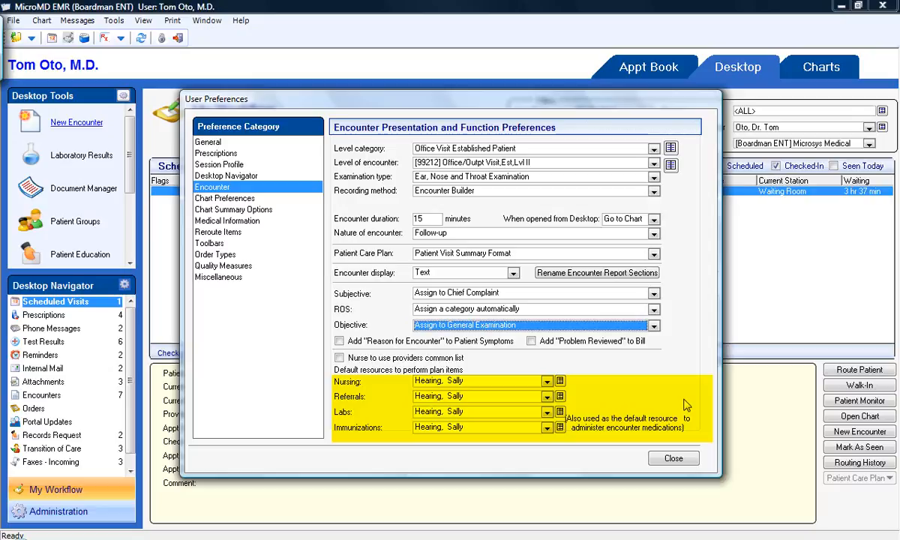
- Review the Chart Preferences, including the tab a chart opens to and the provider's chart board items
{"action": "left_click", "coordinate": [233, 198]}
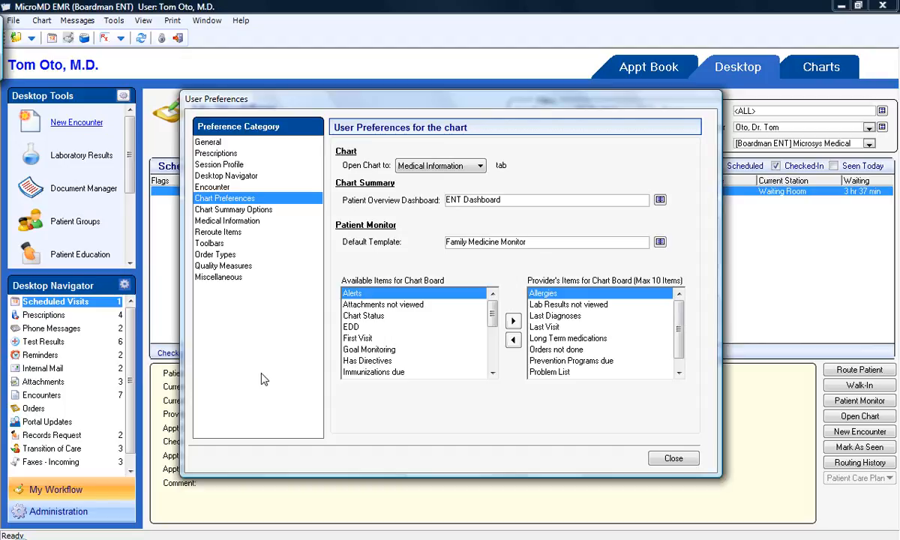
{"action": "left_click", "coordinate": [472, 168]}
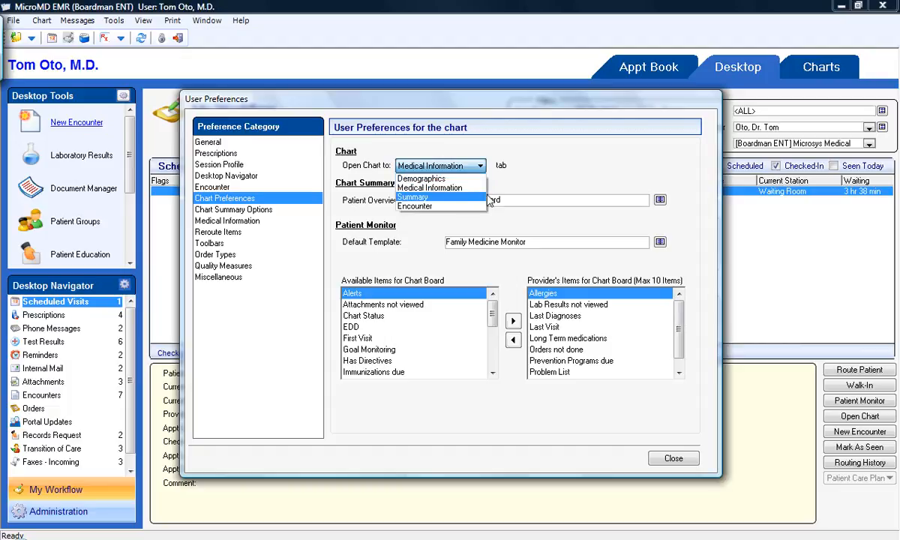
{"action": "left_click", "coordinate": [431, 188]}
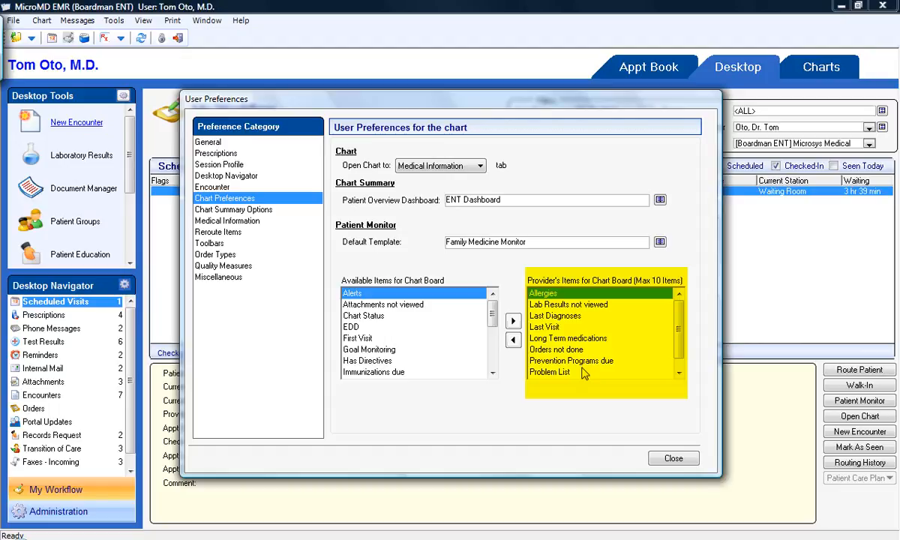
{"action": "left_click", "coordinate": [677, 375]}
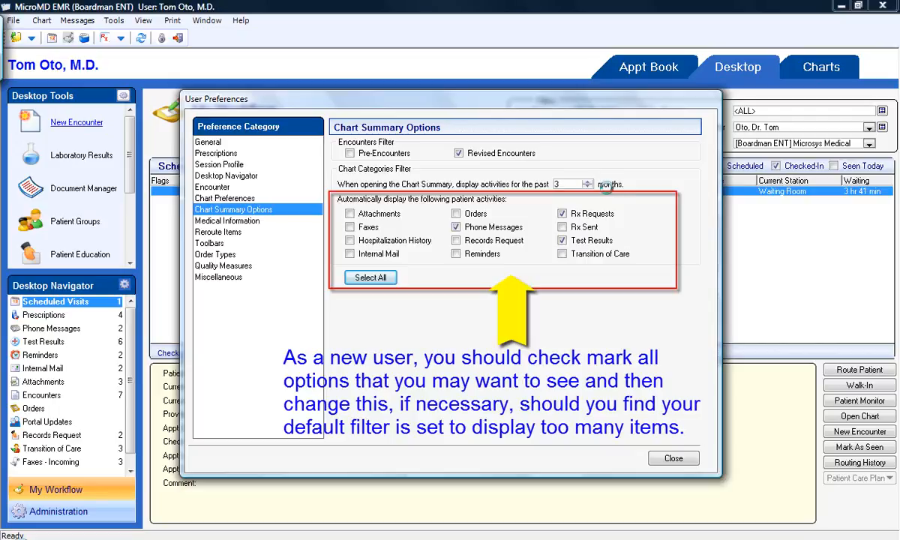
- Review the Medical Information and Reroute Items preferences
{"action": "left_click", "coordinate": [259, 222]}
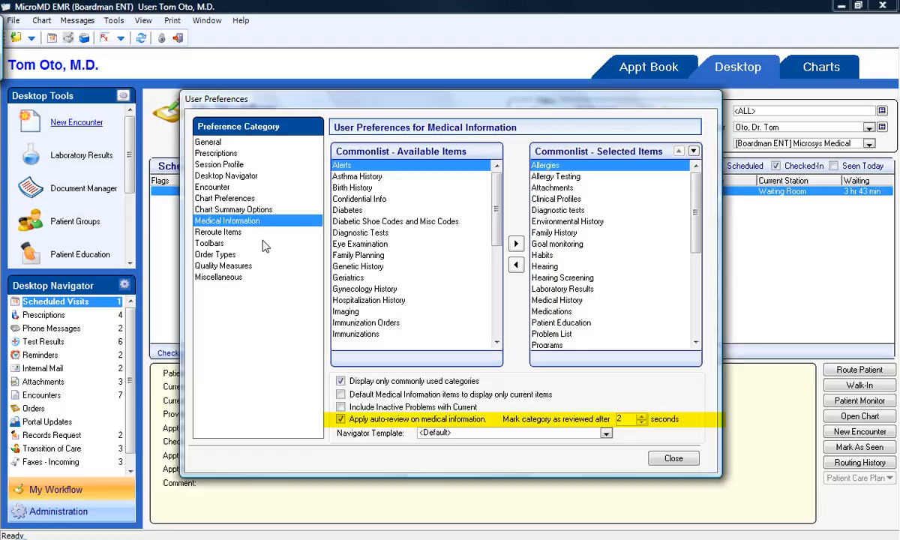
{"action": "left_click", "coordinate": [225, 232]}
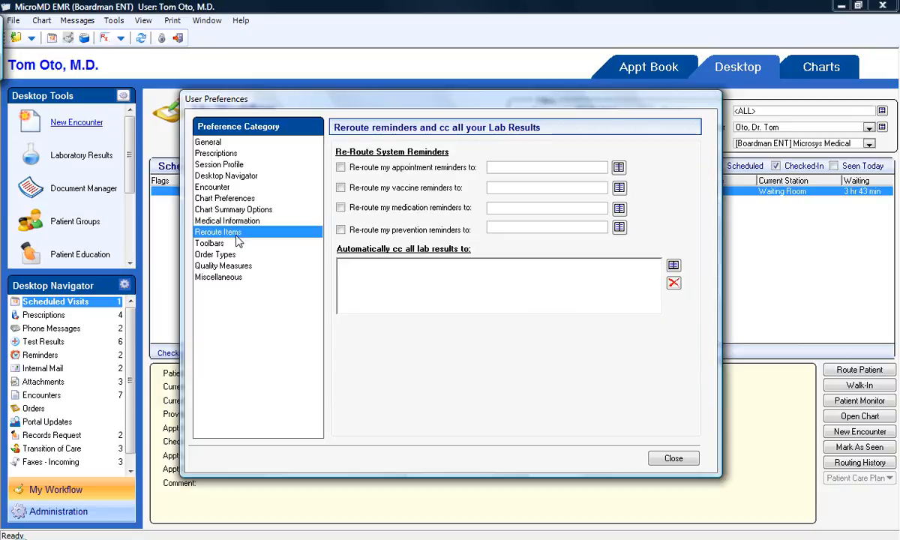
- In the Toolbars preferences, move Fill out Form directly above Write Letter in the Chart toolbar's selected items
{"action": "left_click", "coordinate": [211, 243]}
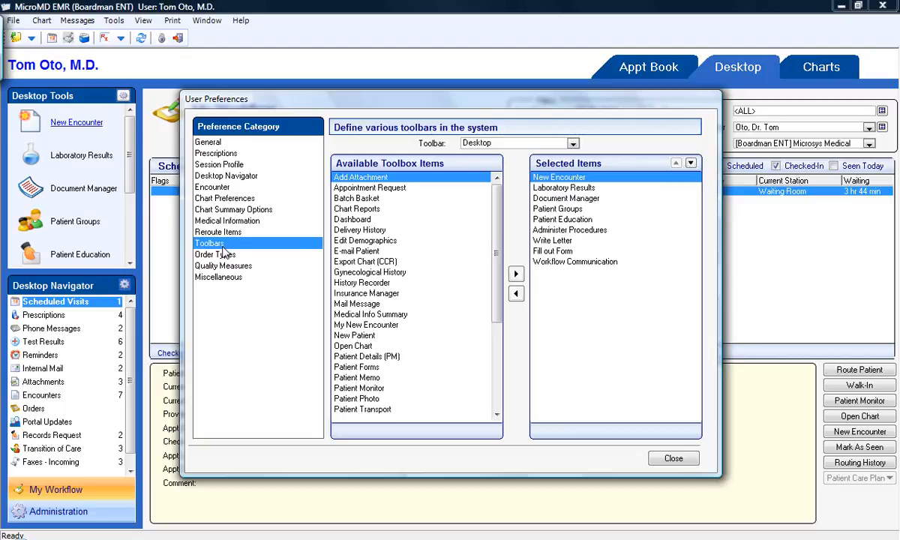
{"action": "left_click", "coordinate": [573, 143]}
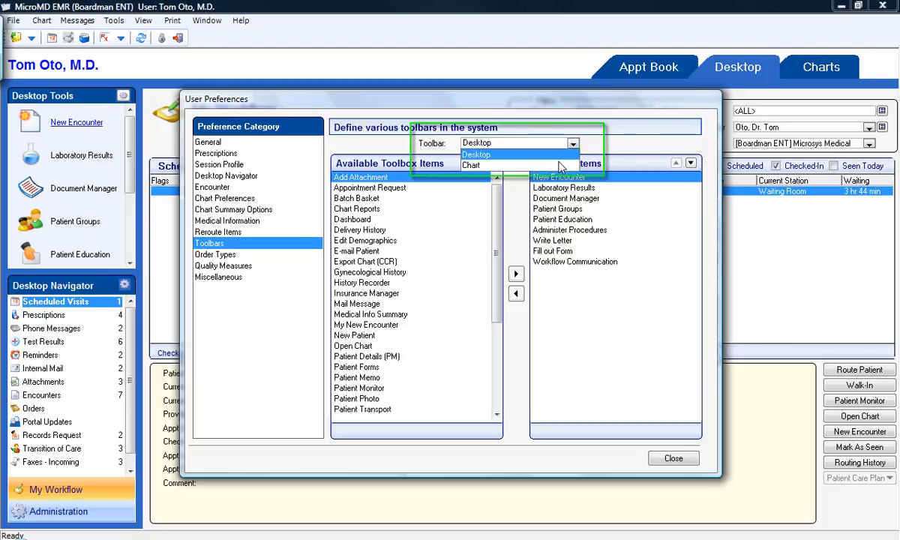
{"action": "left_click", "coordinate": [560, 165]}
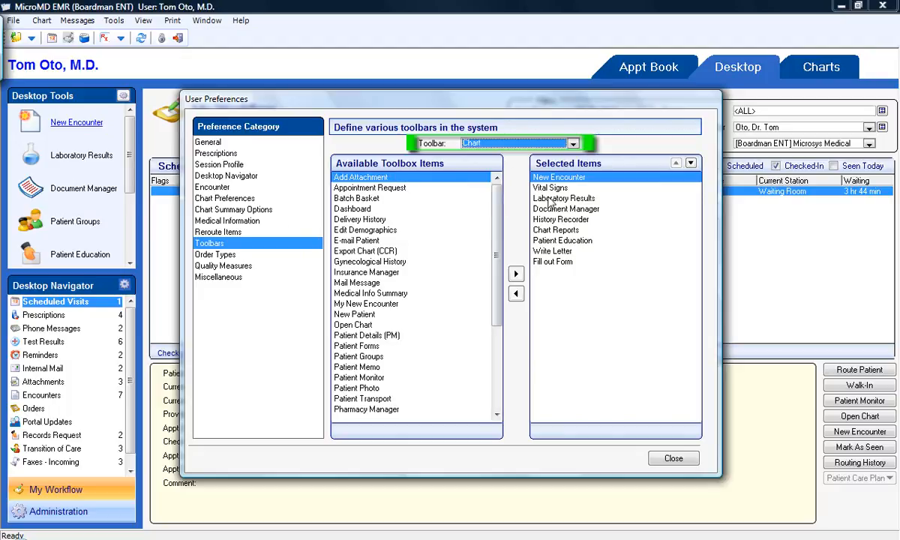
{"action": "left_click", "coordinate": [547, 261]}
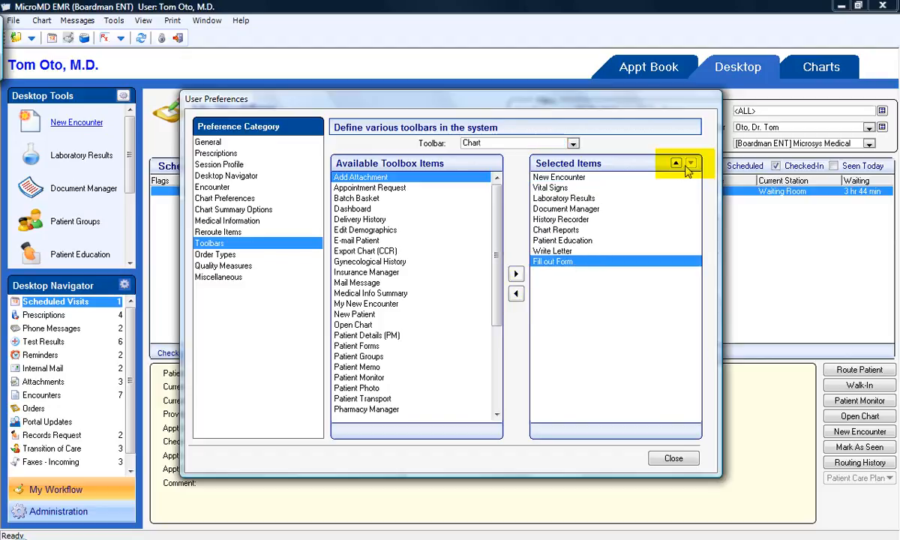
{"action": "left_click", "coordinate": [676, 163]}
{"action": "left_click", "coordinate": [679, 165]}
{"action": "left_click", "coordinate": [691, 165]}
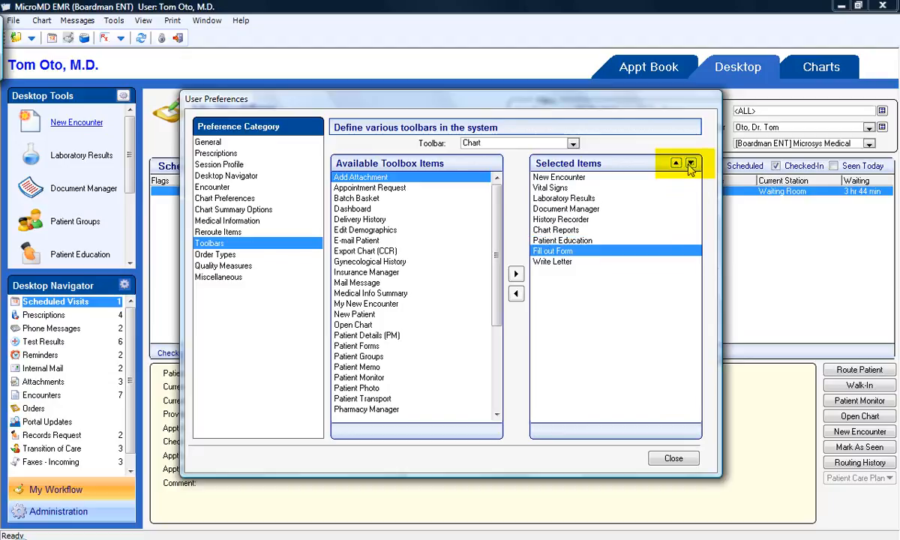
- In the Order Types preferences, set Measures and Immunization Orders to View and Nursing Orders to Hide for the Plan tab
{"action": "left_click", "coordinate": [225, 255]}
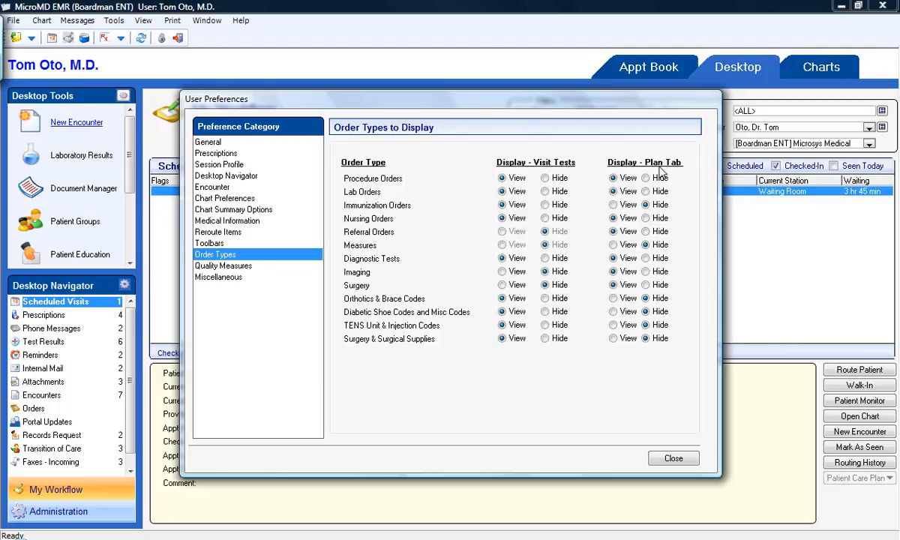
{"action": "left_click", "coordinate": [613, 245]}
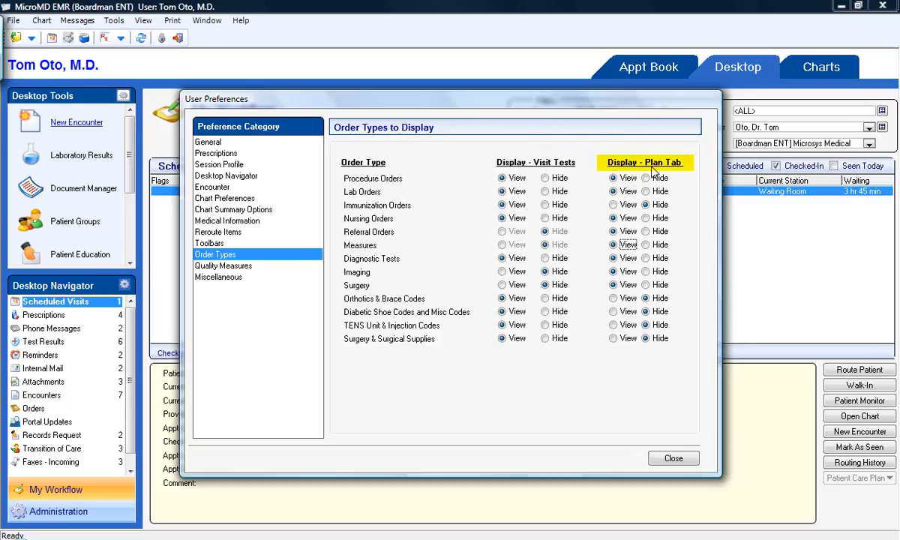
{"action": "left_click", "coordinate": [627, 211]}
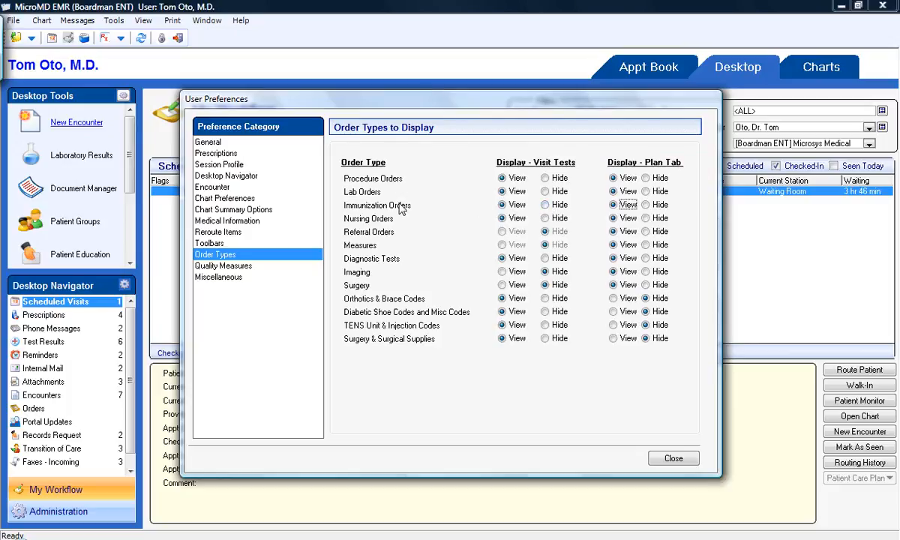
{"action": "left_click", "coordinate": [646, 218]}
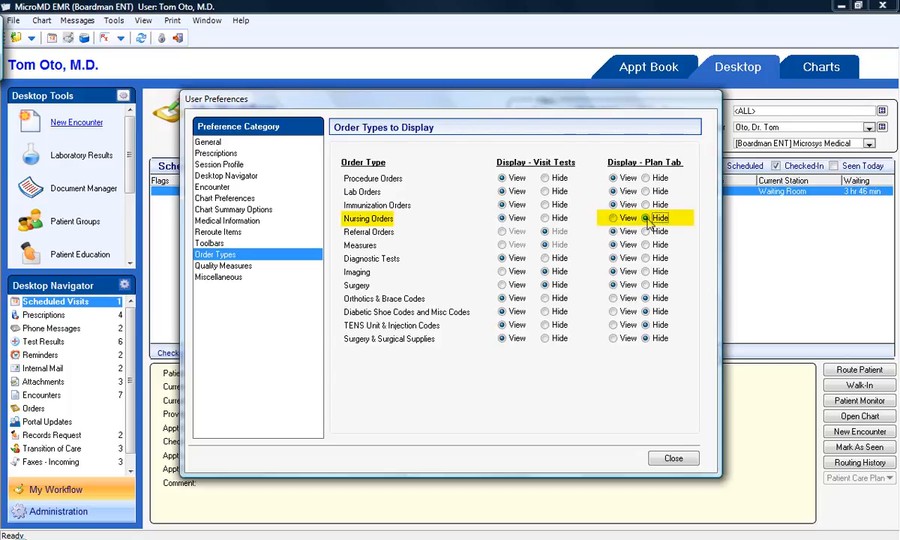
- Review the available and provider-assigned items in the Quality Measures preferences
{"action": "left_click", "coordinate": [248, 267]}
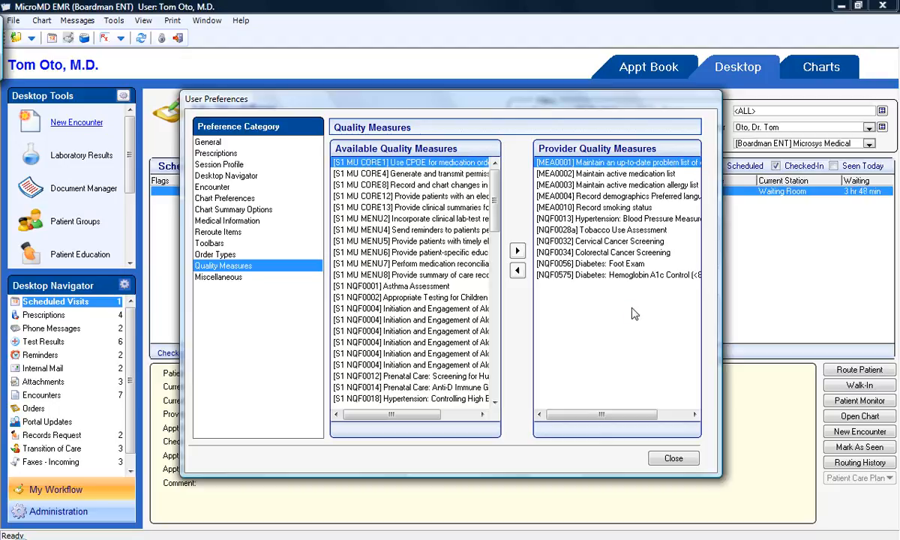
- Review the Miscellaneous preferences, including the MicroMD DMS default view, and close the user preferences
{"action": "left_click", "coordinate": [218, 277]}
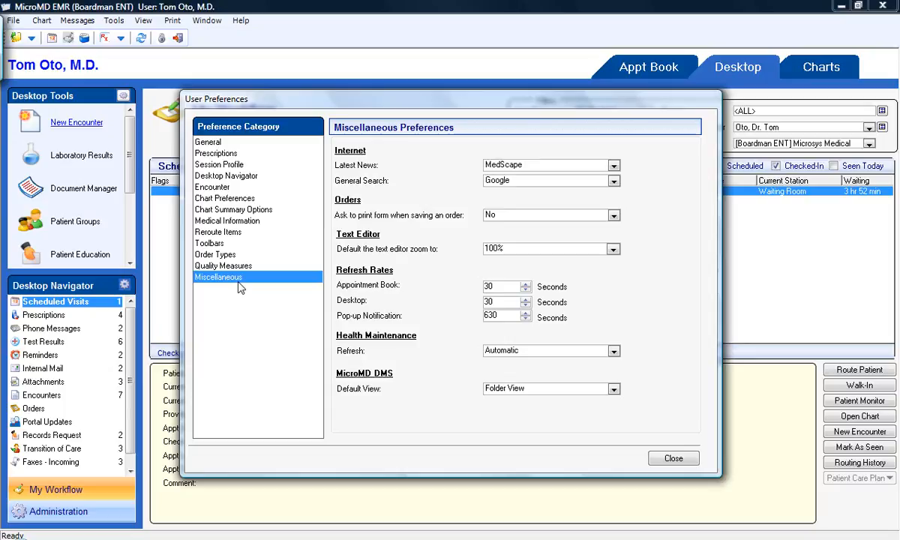
{"action": "left_click", "coordinate": [616, 390]}
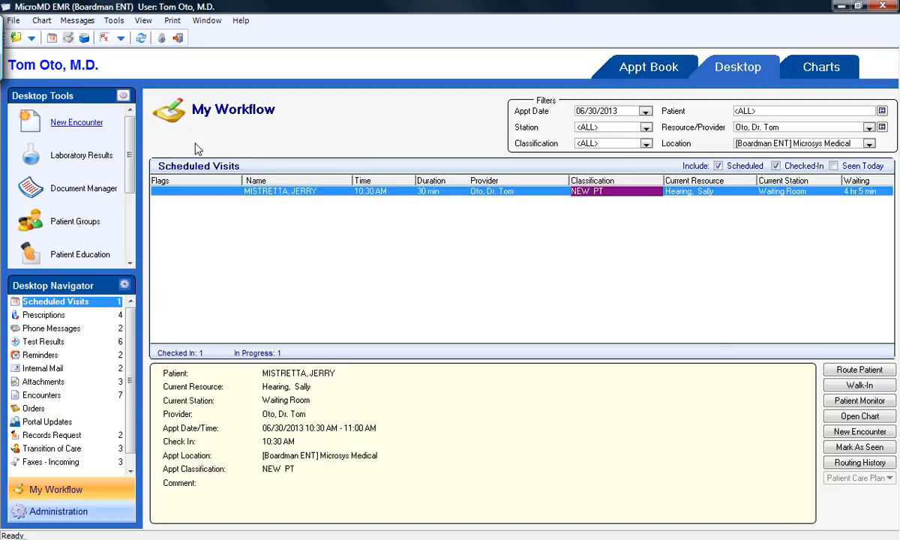
- Start the Specialty Setup Wizard and choose Otorhinolaryngology (ENT) as the specialty
{"action": "left_click", "coordinate": [14, 21]}
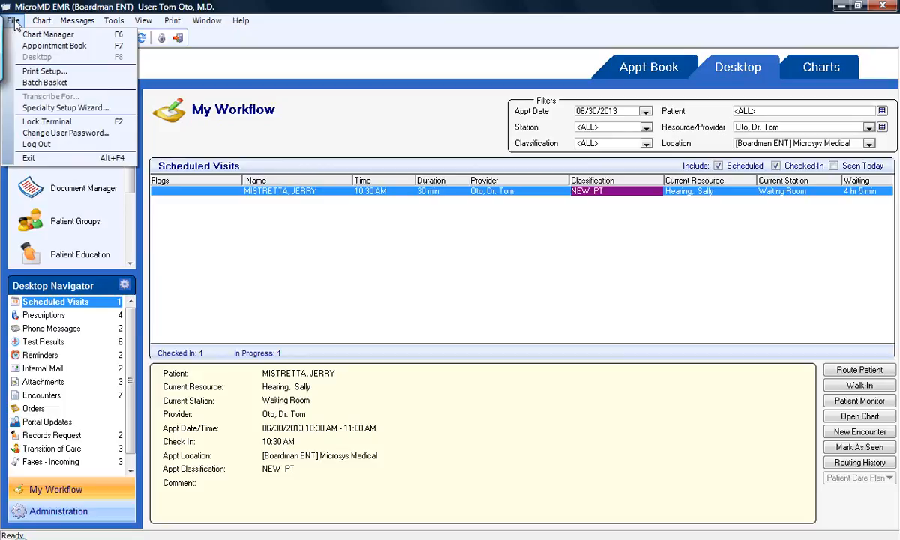
{"action": "left_click", "coordinate": [66, 109]}
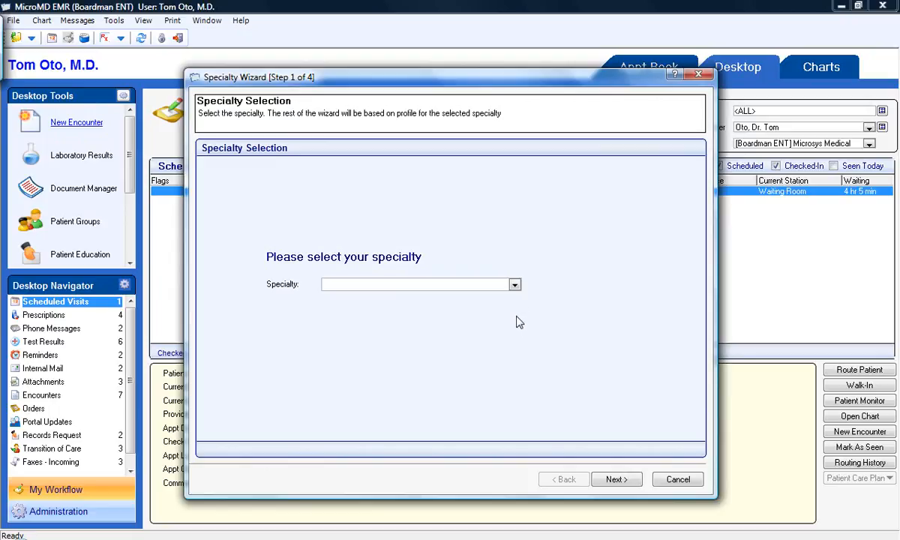
{"action": "left_click", "coordinate": [515, 286]}
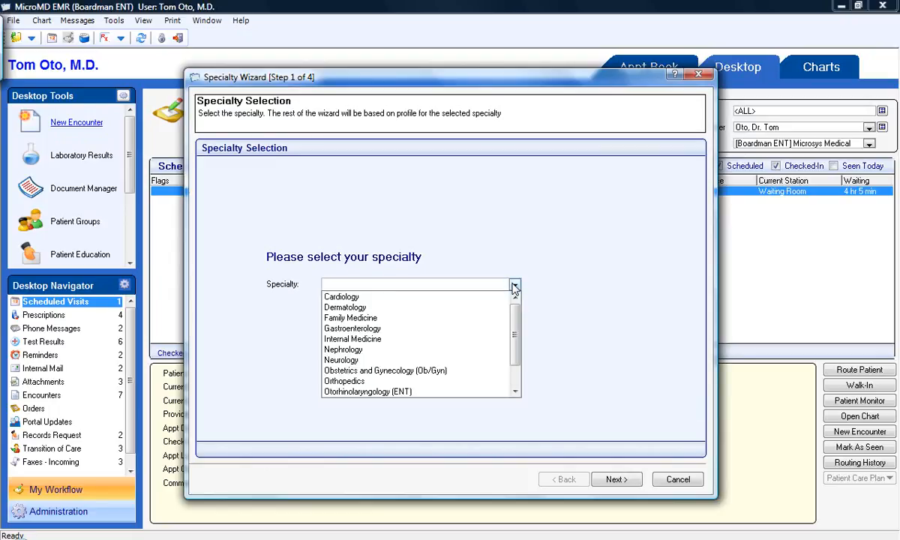
{"action": "left_click", "coordinate": [417, 392]}
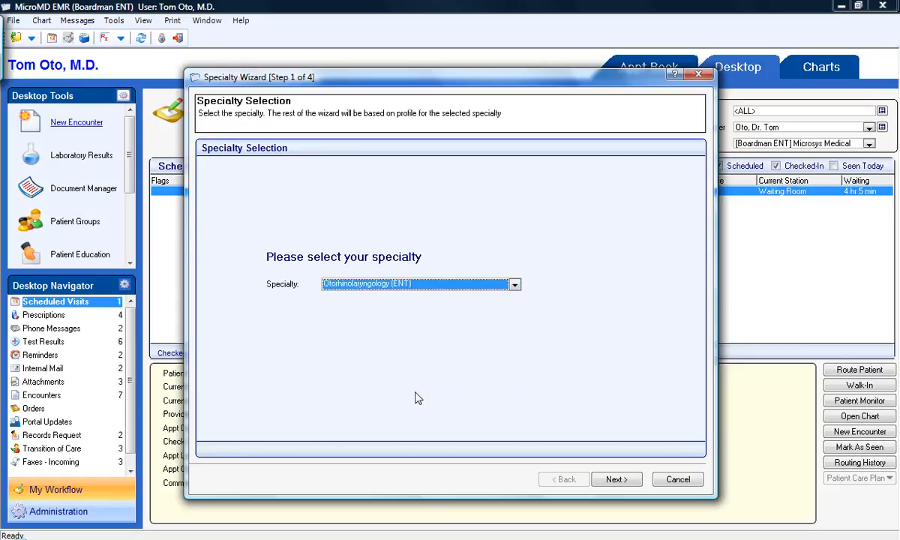
- Advance the wizard to its user preferences and review the Prescriptions, Encounter and Chart Preferences categories
{"action": "left_click", "coordinate": [608, 479]}
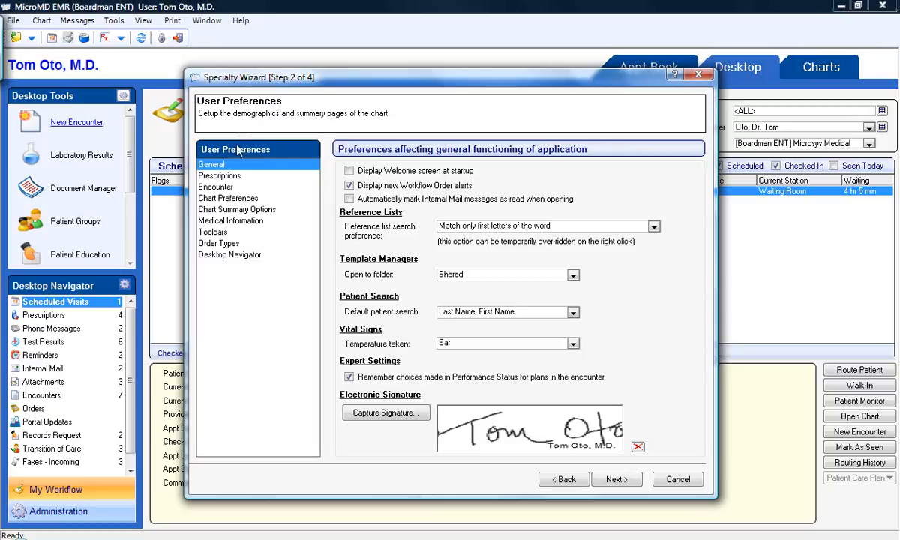
{"action": "left_click", "coordinate": [225, 177]}
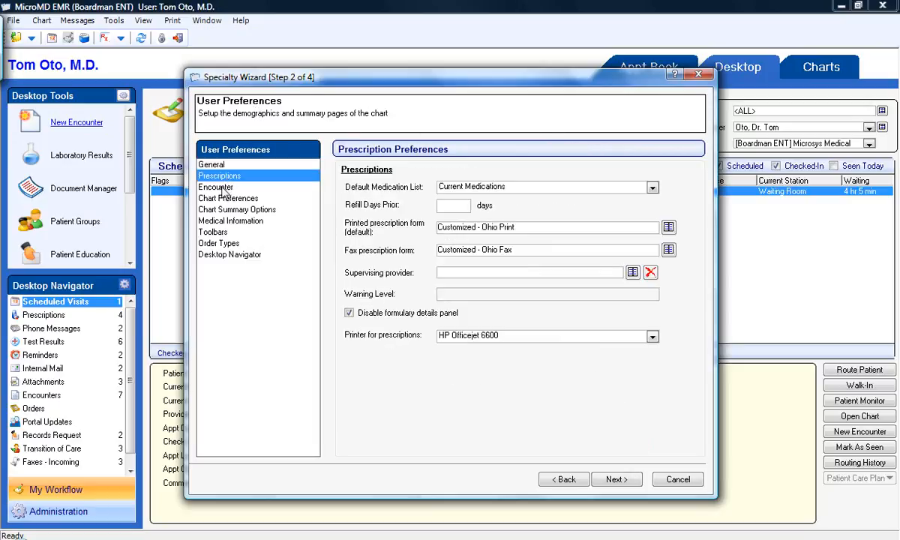
{"action": "left_click", "coordinate": [213, 187]}
{"action": "left_click", "coordinate": [222, 199]}
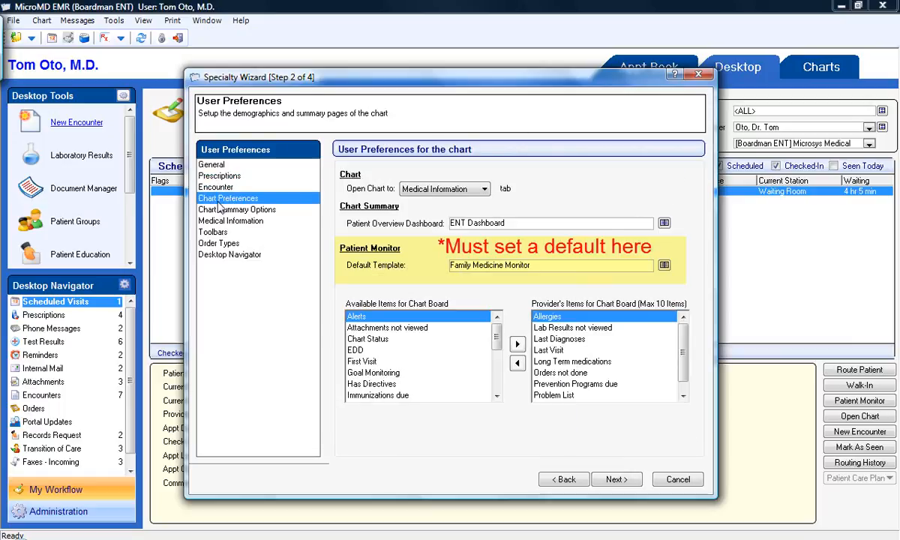
- Return to the wizard's specialty selection, look through all available specialties, and choose Otorhinolaryngology (ENT) again
{"action": "left_click", "coordinate": [543, 479]}
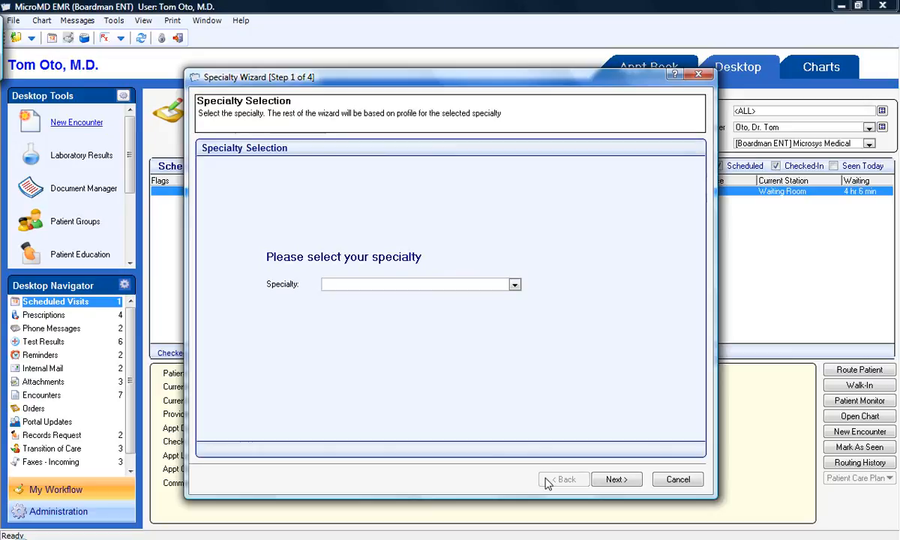
{"action": "left_click", "coordinate": [514, 286]}
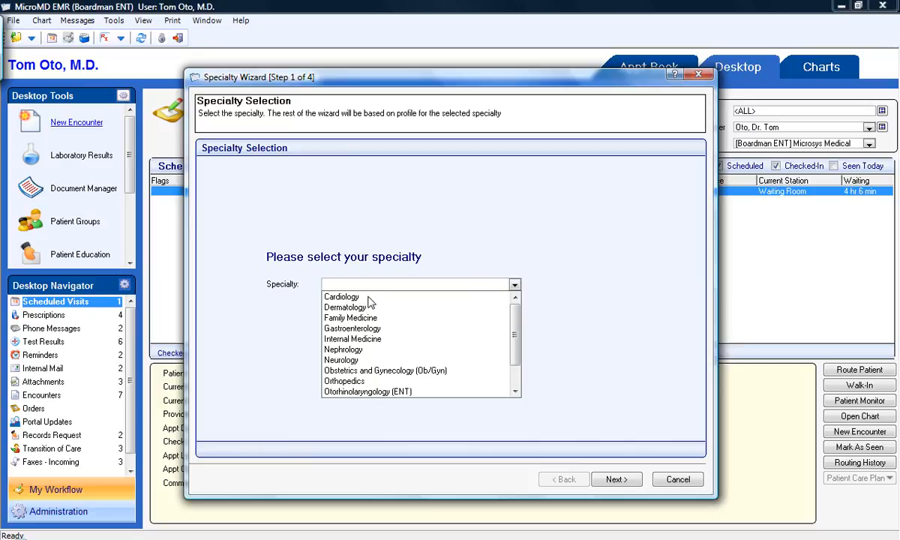
{"action": "left_click", "coordinate": [515, 392]}
{"action": "left_click", "coordinate": [516, 392]}
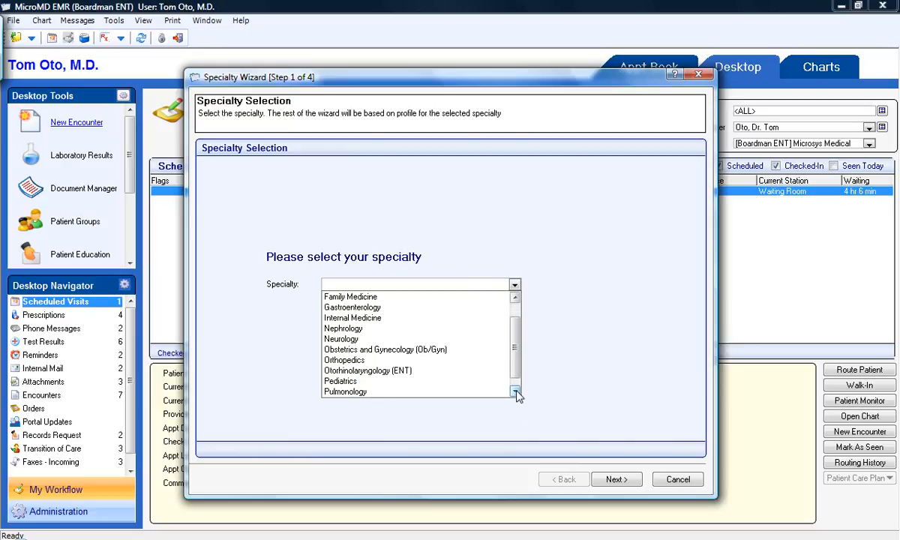
{"action": "left_click", "coordinate": [515, 392]}
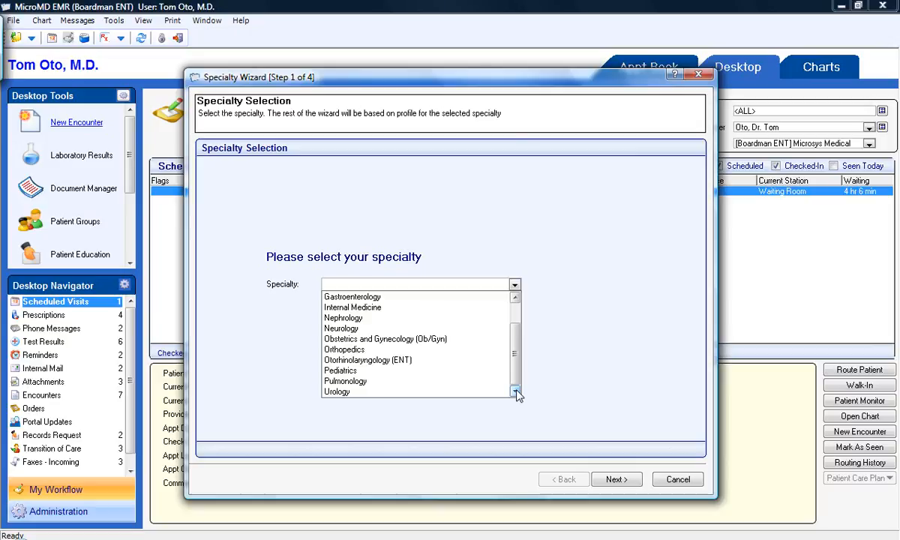
{"action": "left_click", "coordinate": [412, 360]}
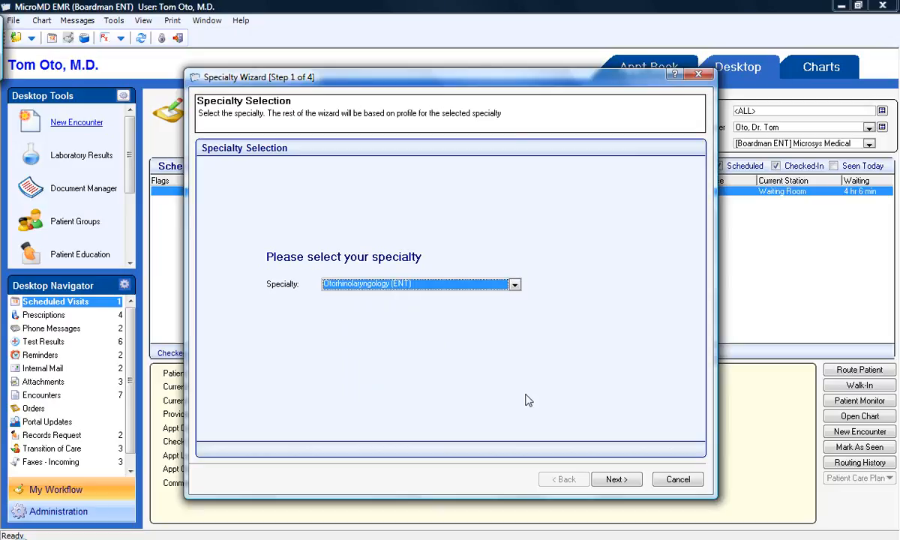
- Continue to the wizard's user preferences and review the General, Prescriptions and Encounter settings
{"action": "left_click", "coordinate": [632, 481]}
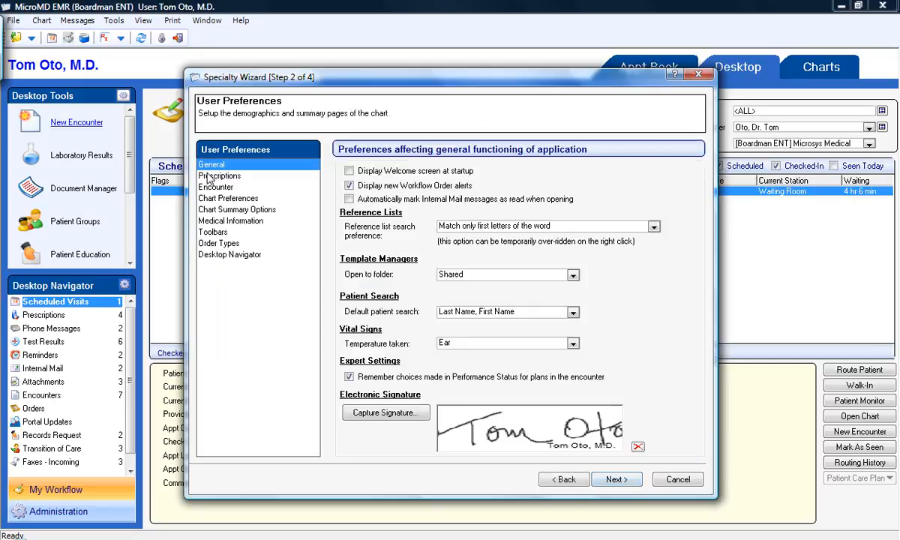
{"action": "left_click", "coordinate": [216, 176]}
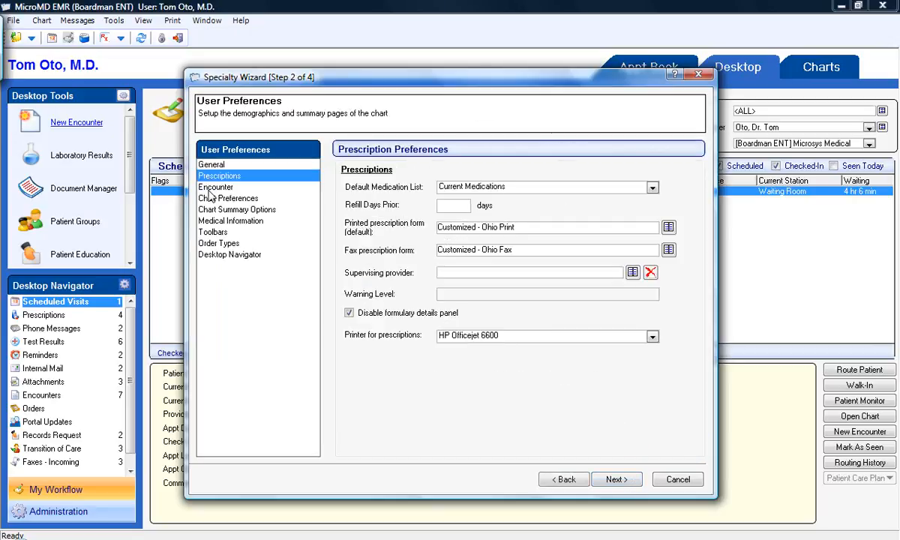
{"action": "left_click", "coordinate": [215, 187]}
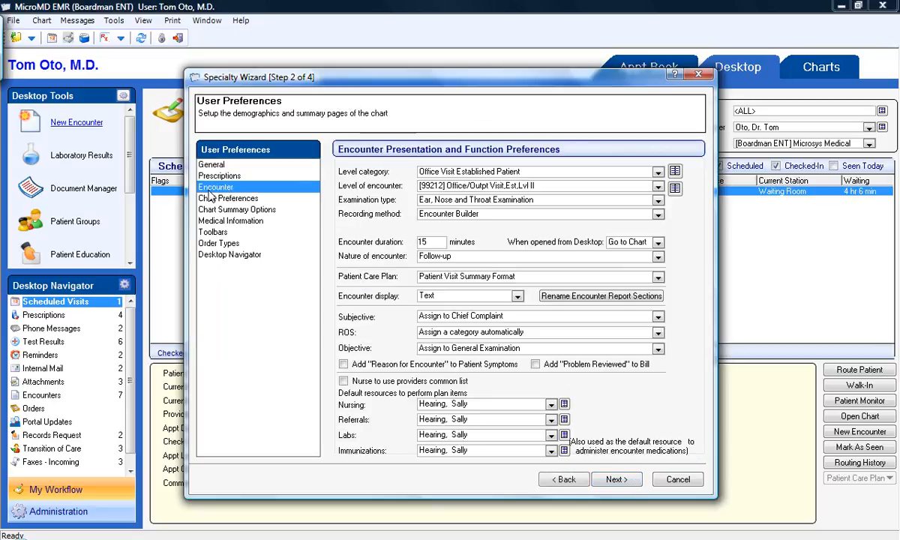
- Proceed to the wizard's common lists and compare specialty and personal items from Appointment Types through Medications
{"action": "left_click", "coordinate": [629, 485]}
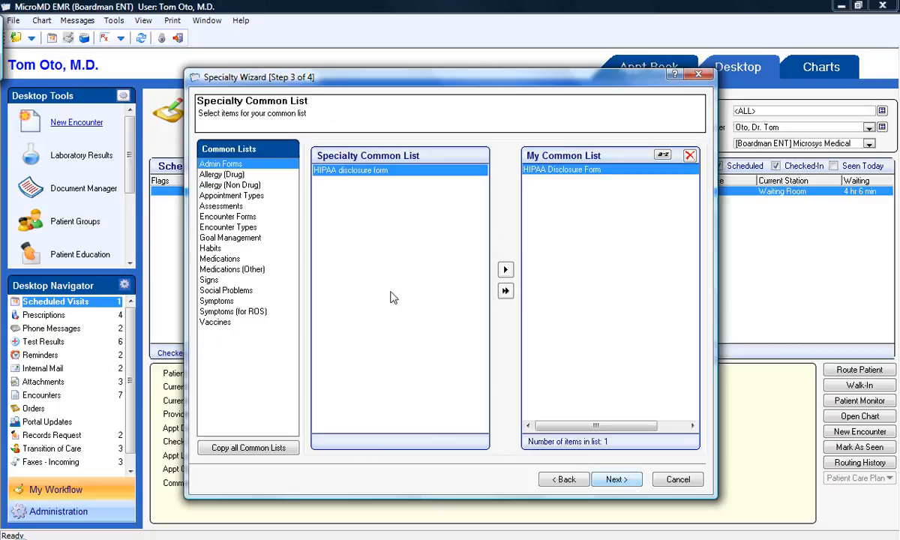
{"action": "left_click", "coordinate": [247, 196]}
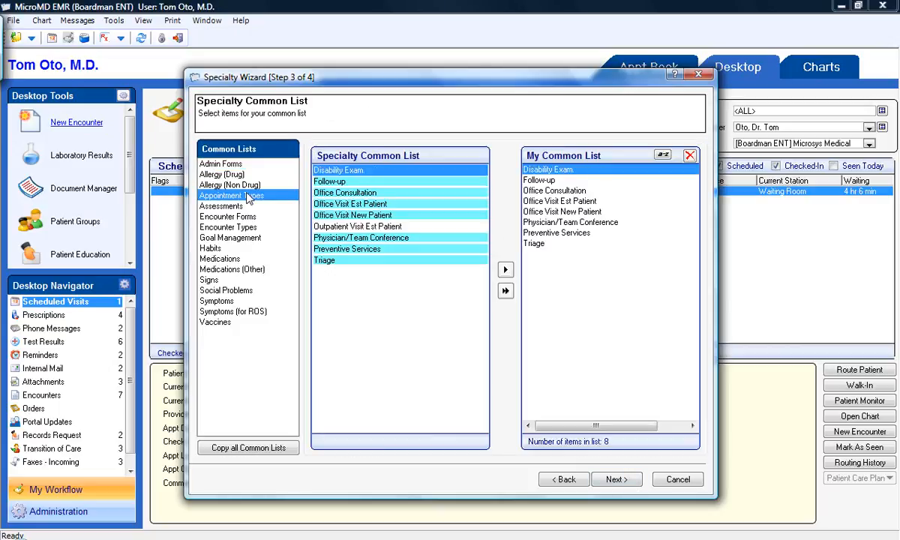
{"action": "left_click", "coordinate": [237, 207]}
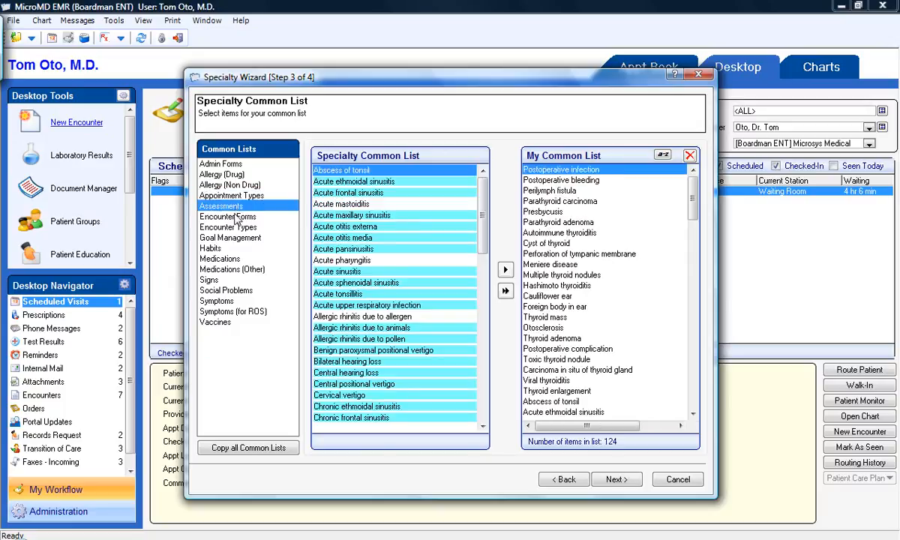
{"action": "left_click", "coordinate": [222, 216]}
{"action": "left_click", "coordinate": [231, 228]}
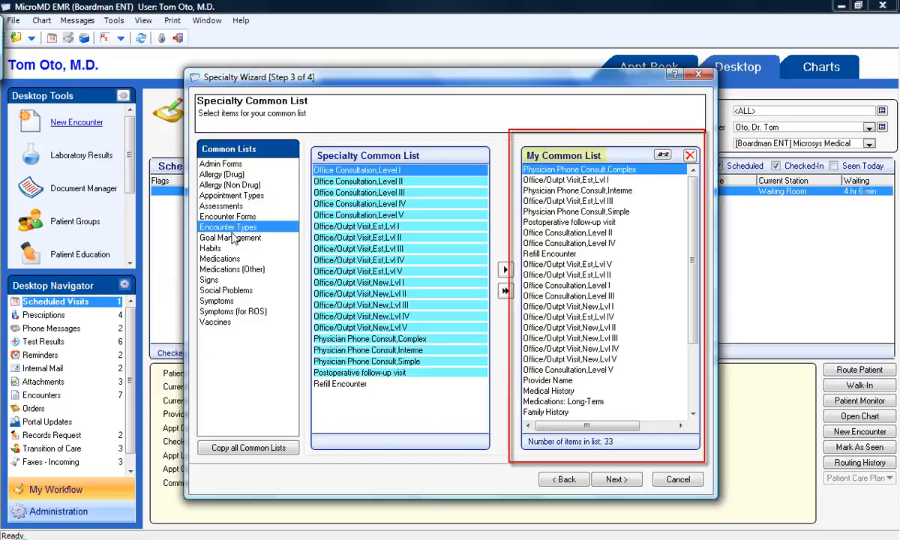
{"action": "left_click", "coordinate": [233, 239]}
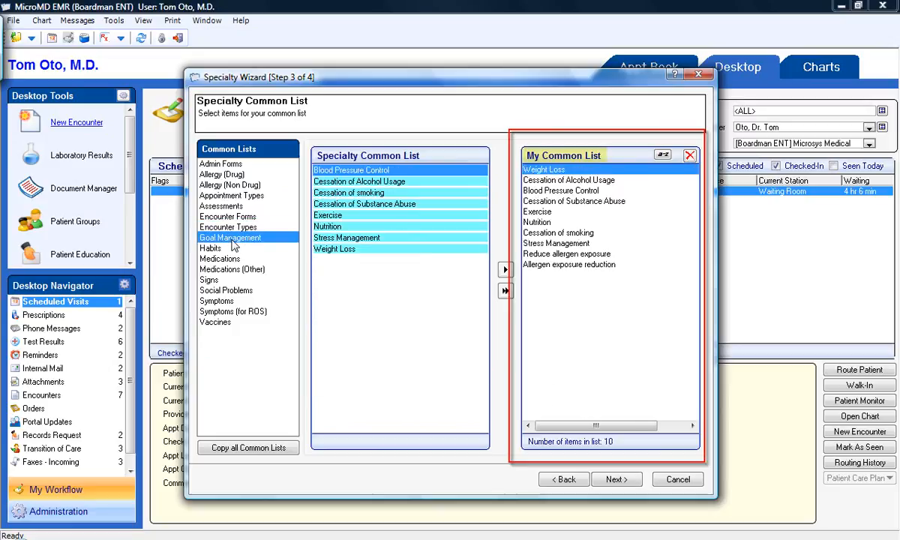
{"action": "left_click", "coordinate": [212, 249]}
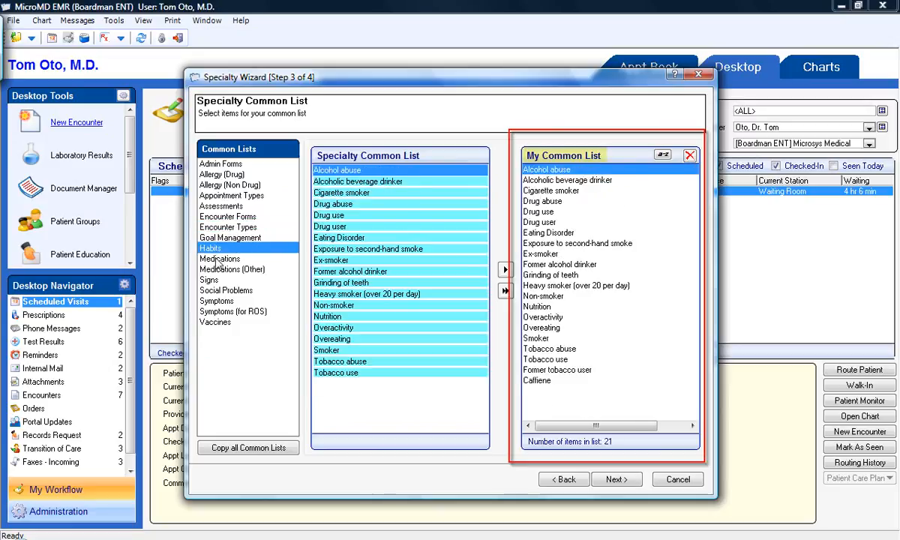
{"action": "left_click", "coordinate": [216, 259]}
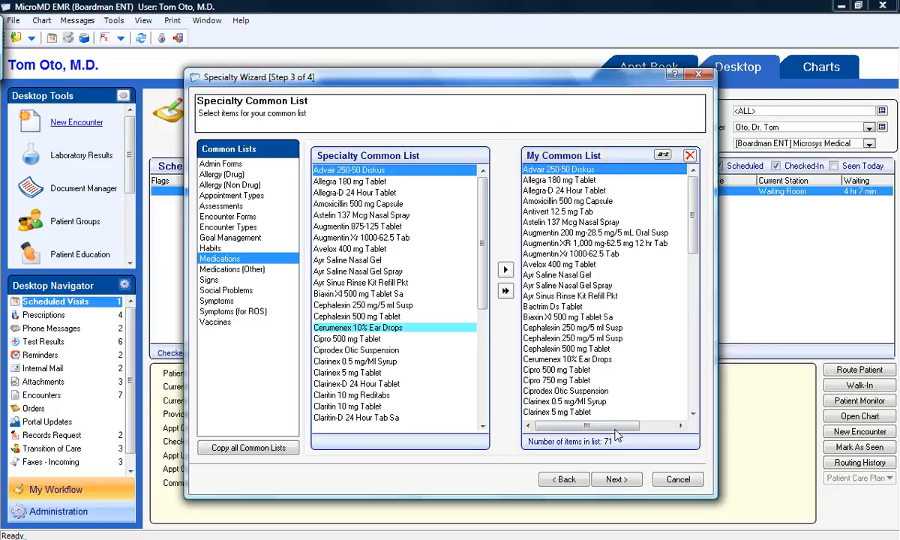
- Review the wizard's Administrative forms, CliniGuide, Dashboard and Encounter Forms templates, and cancel the wizard without finishing
{"action": "left_click", "coordinate": [616, 481]}
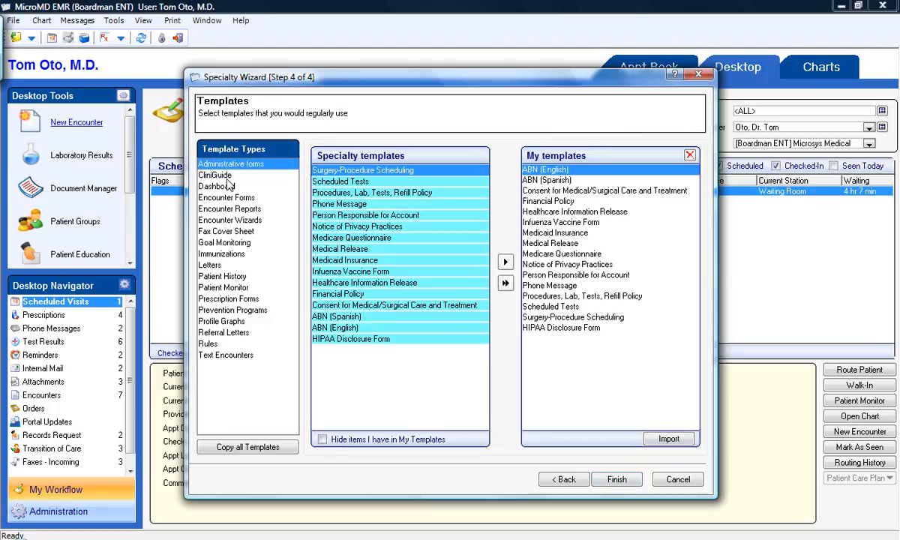
{"action": "left_click", "coordinate": [215, 176]}
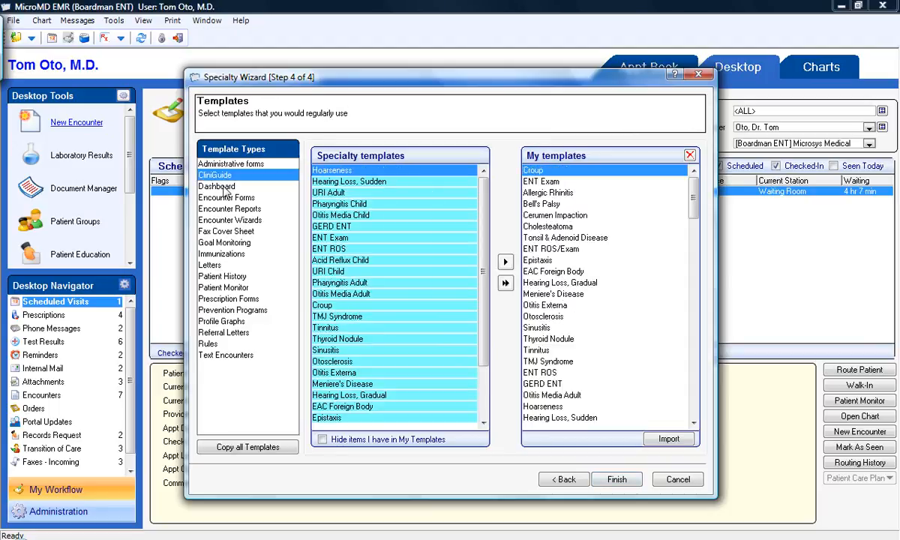
{"action": "left_click", "coordinate": [224, 189]}
{"action": "left_click", "coordinate": [223, 199]}
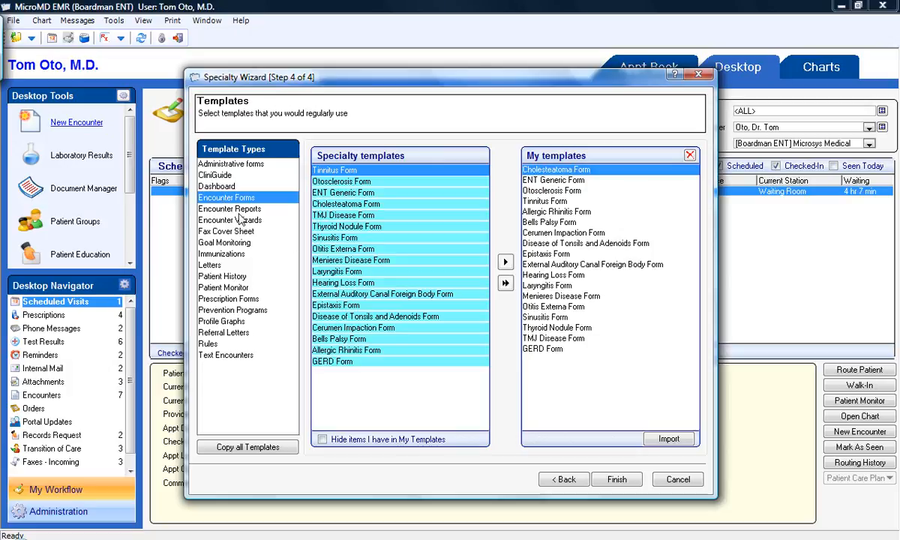
{"action": "left_click", "coordinate": [678, 480]}
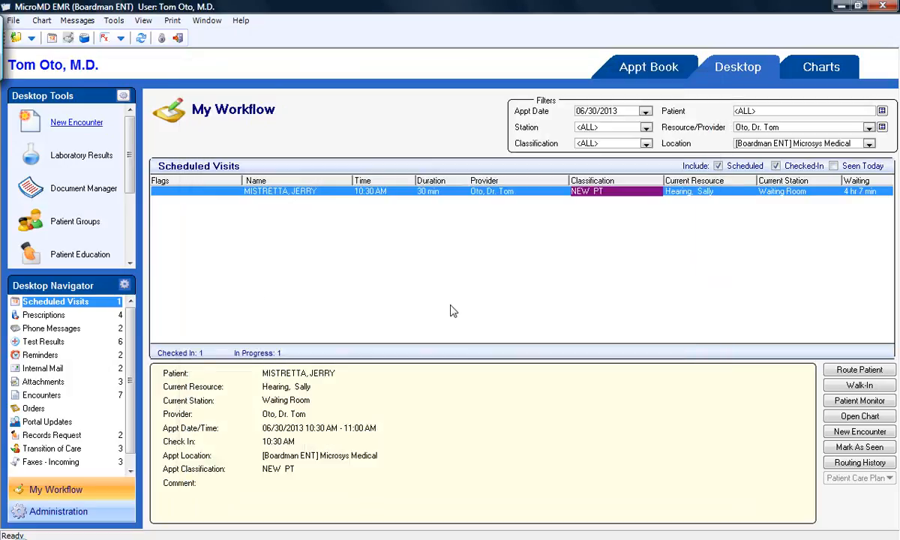
{"action": "left_click", "coordinate": [113, 21]}
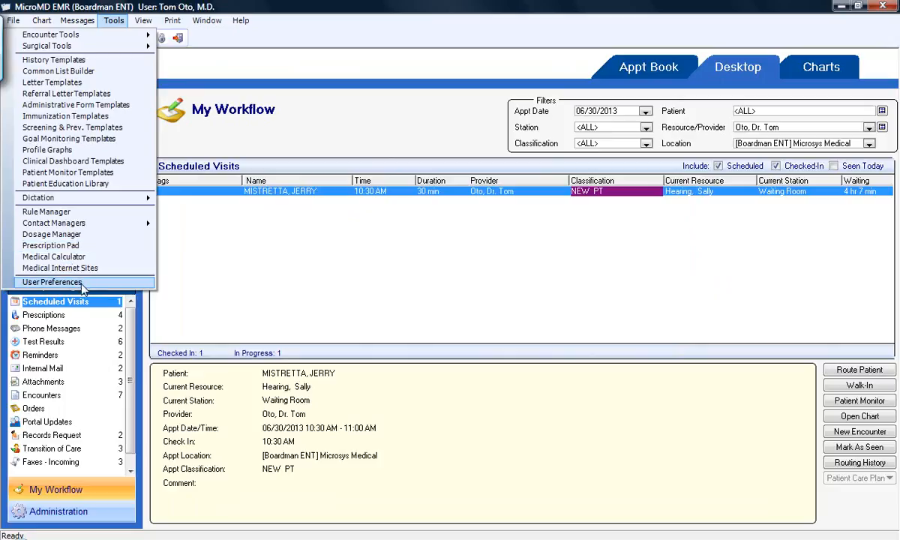
{"action": "left_click", "coordinate": [187, 271]}
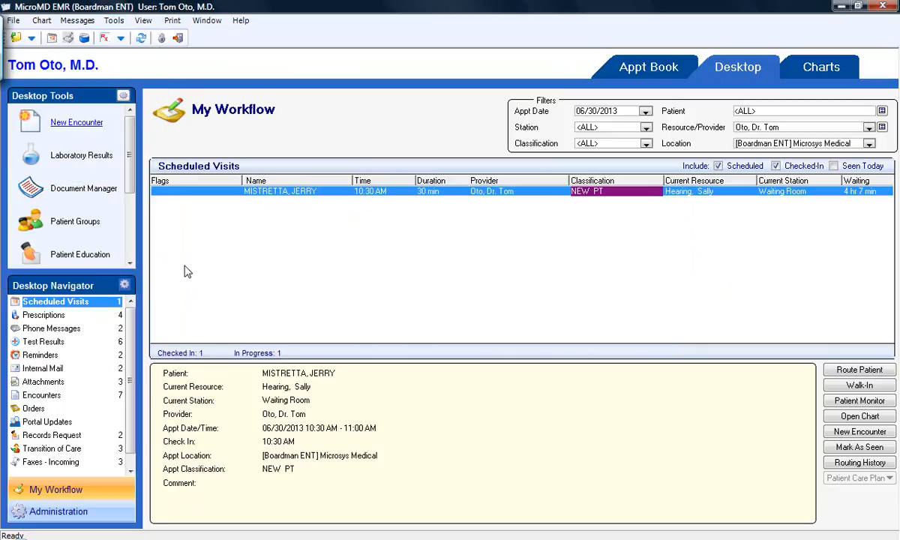
{"action": "left_click", "coordinate": [14, 21]}
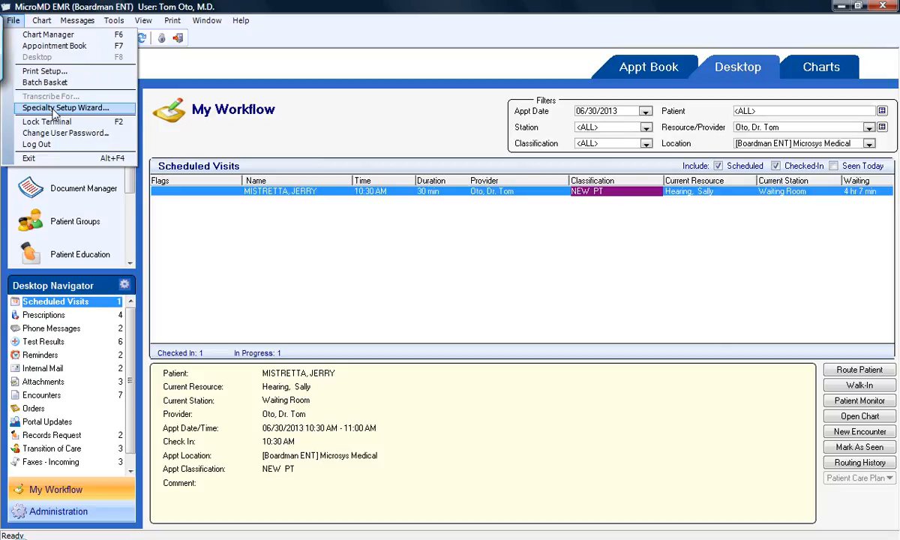
{"action": "left_click", "coordinate": [247, 77]}
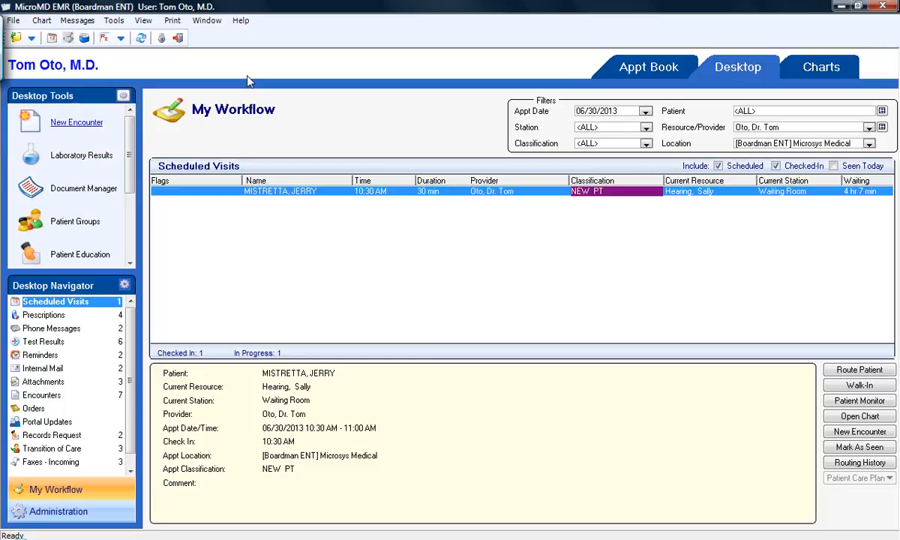
{"action": "left_click", "coordinate": [113, 21]}
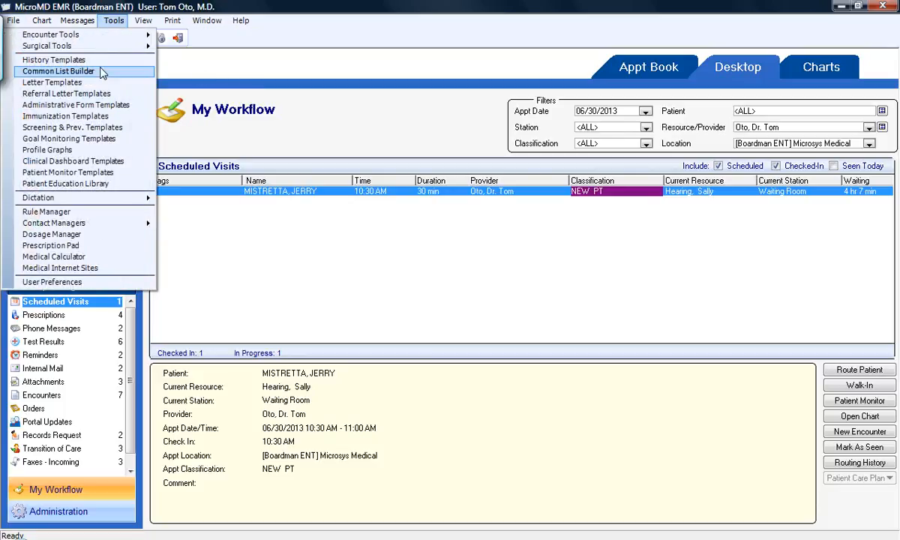